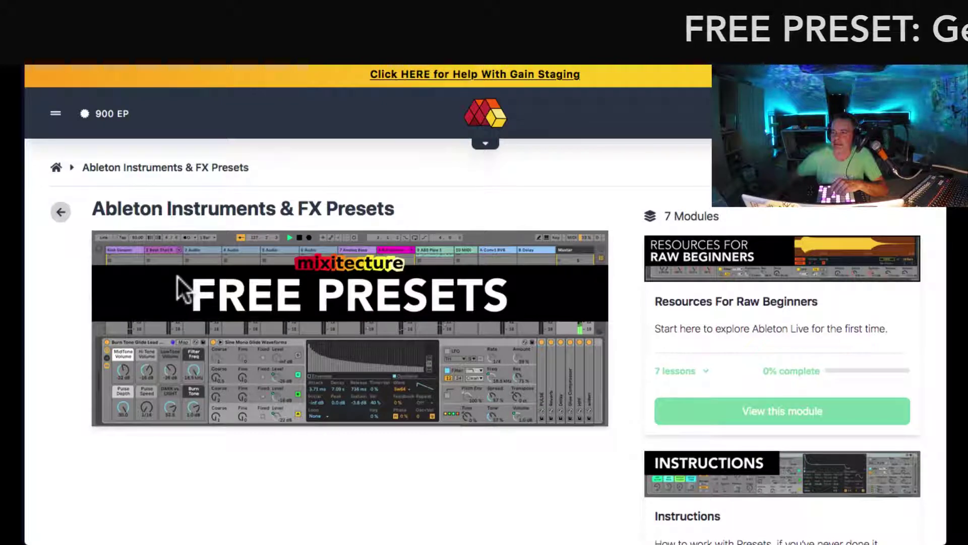
Step: Open The Mattmosphere FX Unit lesson from the FX Racks module of the Ableton Instruments & FX Presets course
{"action": "scroll", "coordinate": [633, 265], "scroll_direction": "down", "scroll_amount": 5}
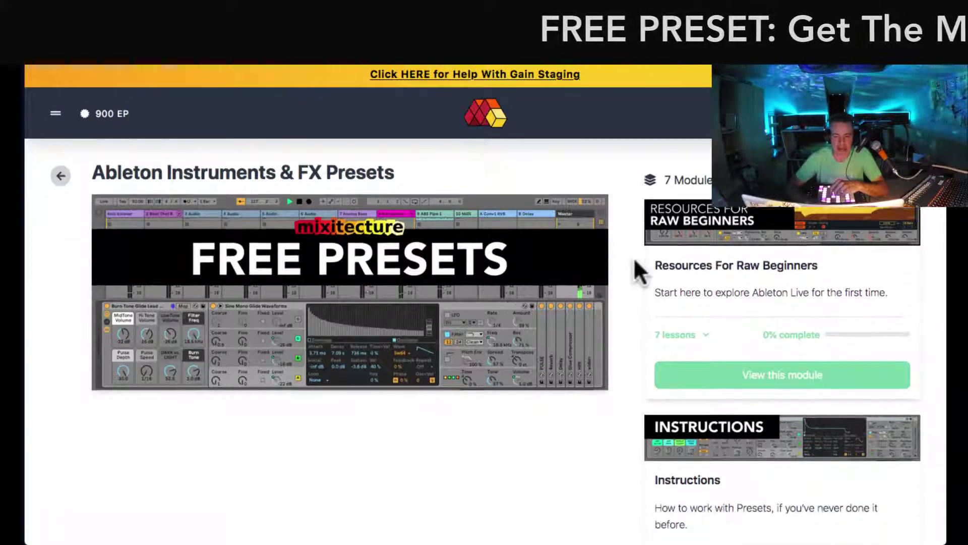
{"action": "scroll", "coordinate": [680, 246], "scroll_direction": "down", "scroll_amount": 3}
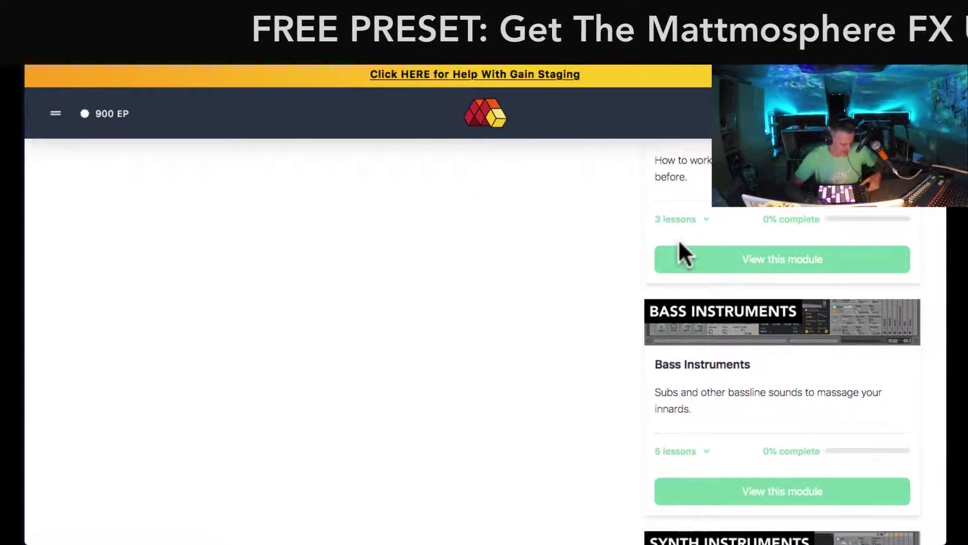
{"action": "scroll", "coordinate": [674, 266], "scroll_direction": "down", "scroll_amount": 4}
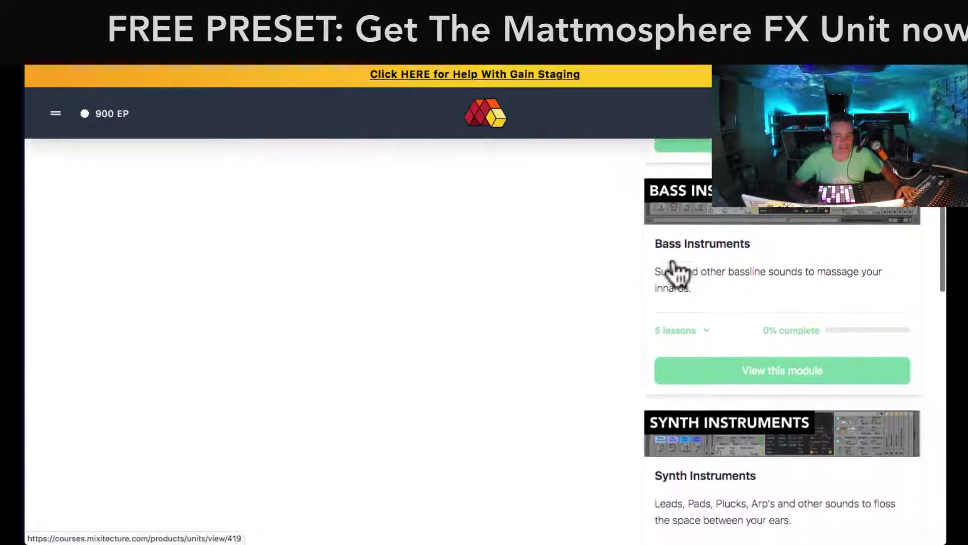
{"action": "scroll", "coordinate": [678, 273], "scroll_direction": "down", "scroll_amount": 6}
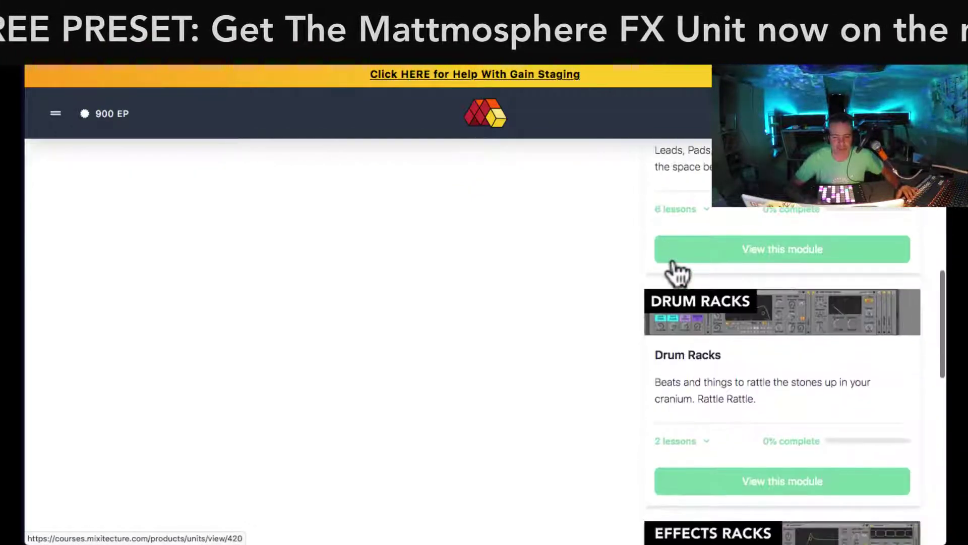
{"action": "scroll", "coordinate": [678, 272], "scroll_direction": "down", "scroll_amount": 3}
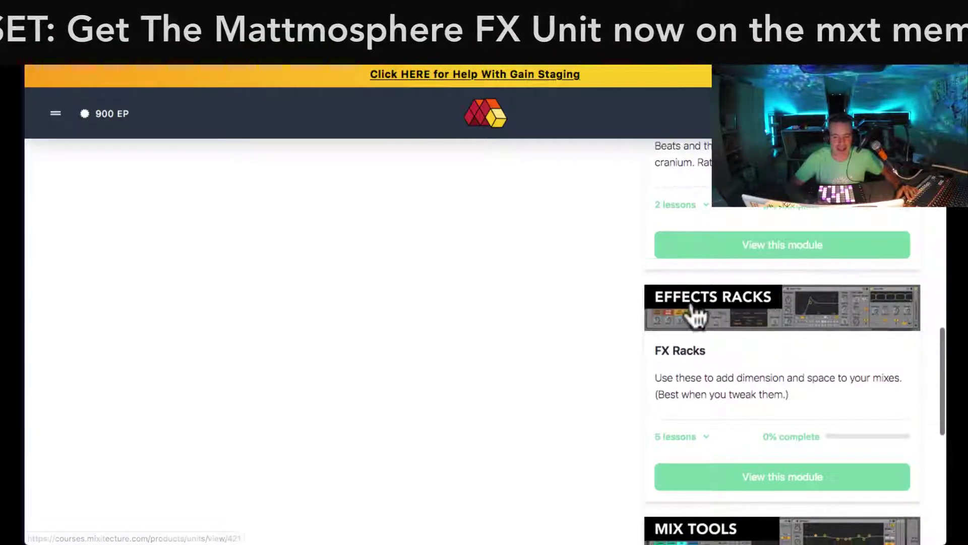
{"action": "left_click", "coordinate": [700, 318]}
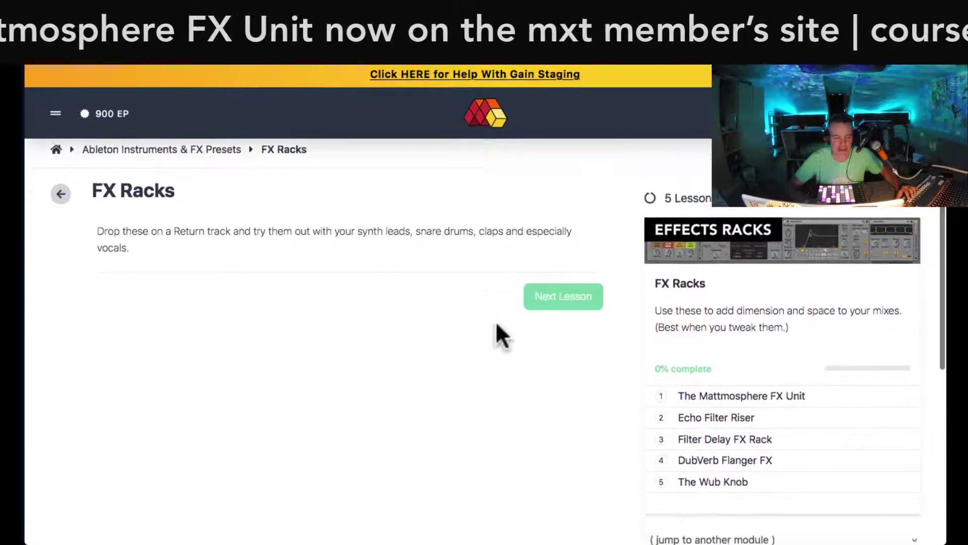
{"action": "scroll", "coordinate": [497, 325], "scroll_direction": "down", "scroll_amount": 1}
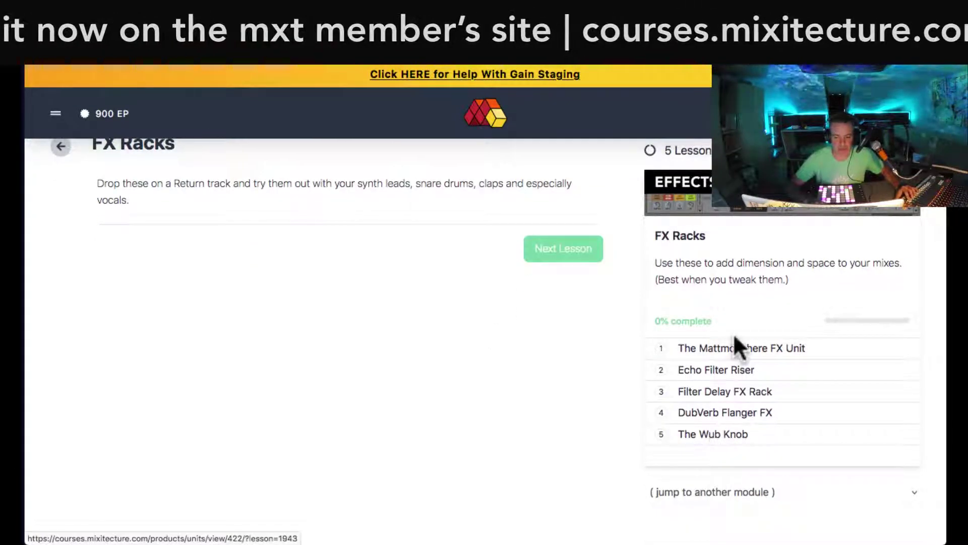
{"action": "left_click", "coordinate": [738, 353]}
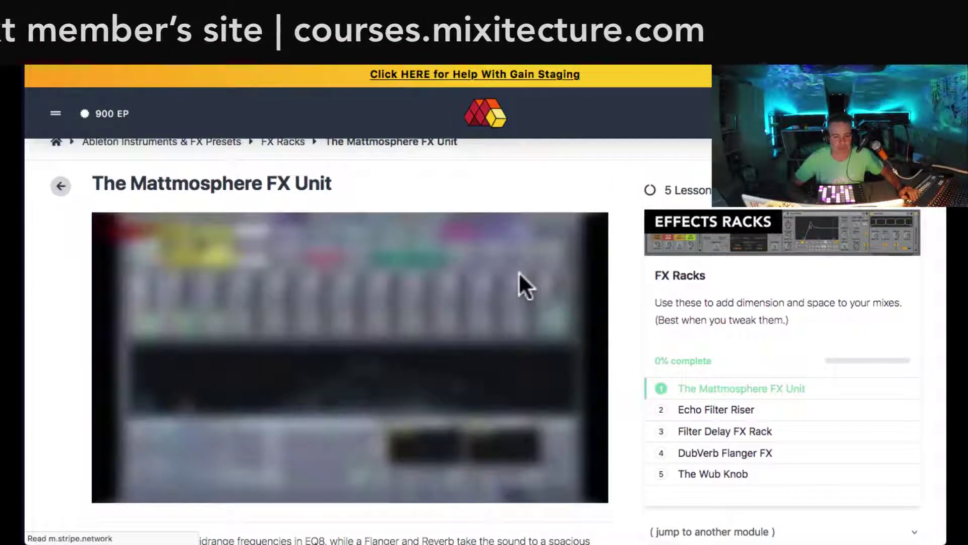
Step: Look through the Mattmosphere FX Unit lesson, covering its description, audio example, Live10 and Live11 downloads and usage instructions
{"action": "scroll", "coordinate": [579, 253], "scroll_direction": "down", "scroll_amount": 6}
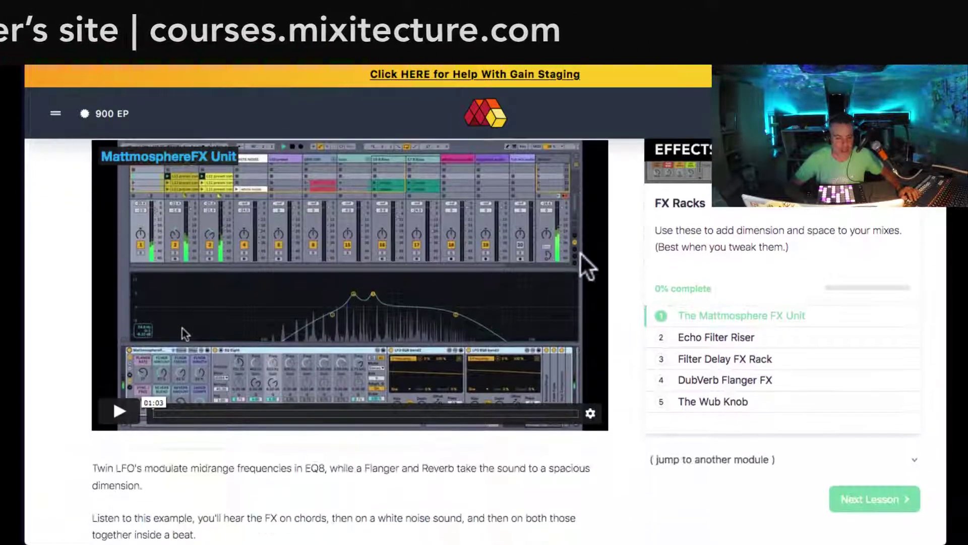
{"action": "scroll", "coordinate": [581, 254], "scroll_direction": "down", "scroll_amount": 1}
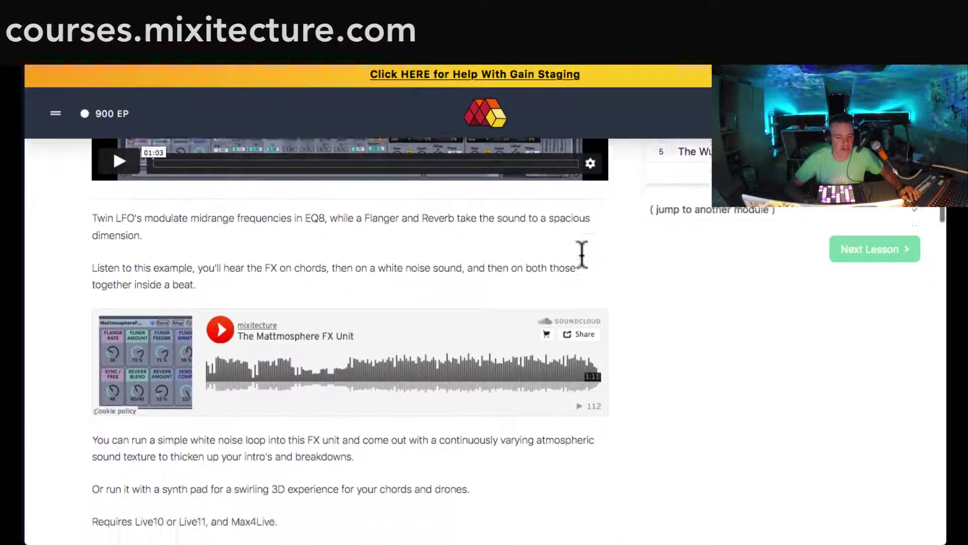
{"action": "scroll", "coordinate": [308, 323], "scroll_direction": "down", "scroll_amount": 5}
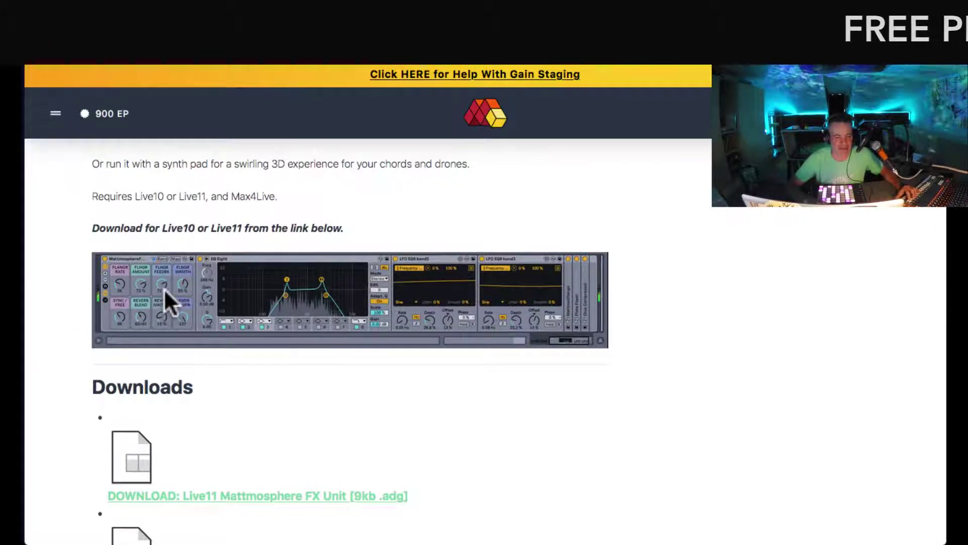
{"action": "scroll", "coordinate": [165, 288], "scroll_direction": "down", "scroll_amount": 3}
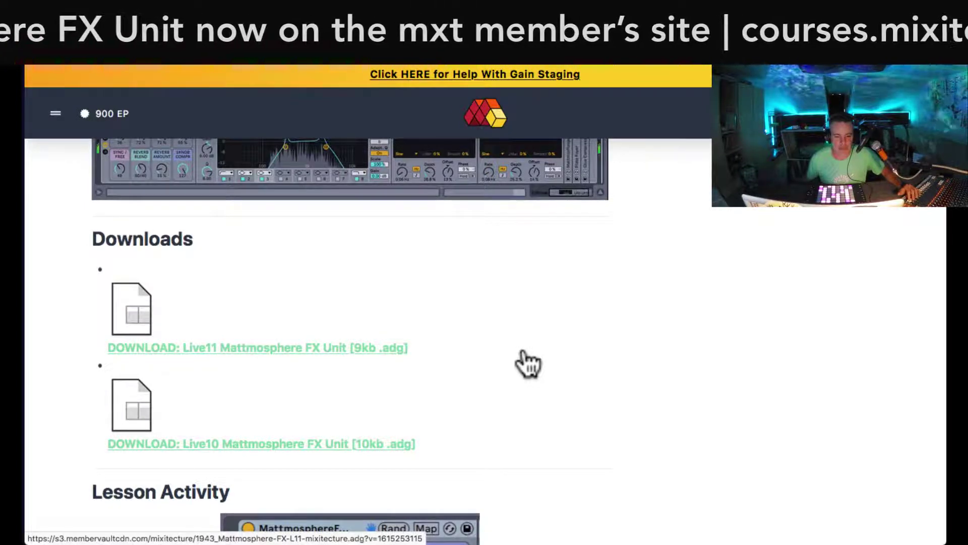
{"action": "scroll", "coordinate": [527, 363], "scroll_direction": "down", "scroll_amount": 8}
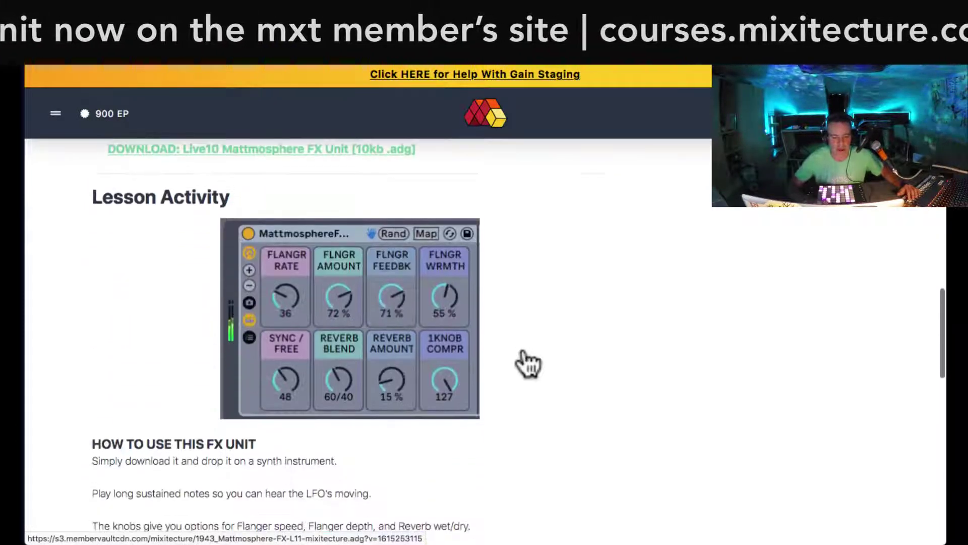
{"action": "scroll", "coordinate": [523, 353], "scroll_direction": "up", "scroll_amount": 7}
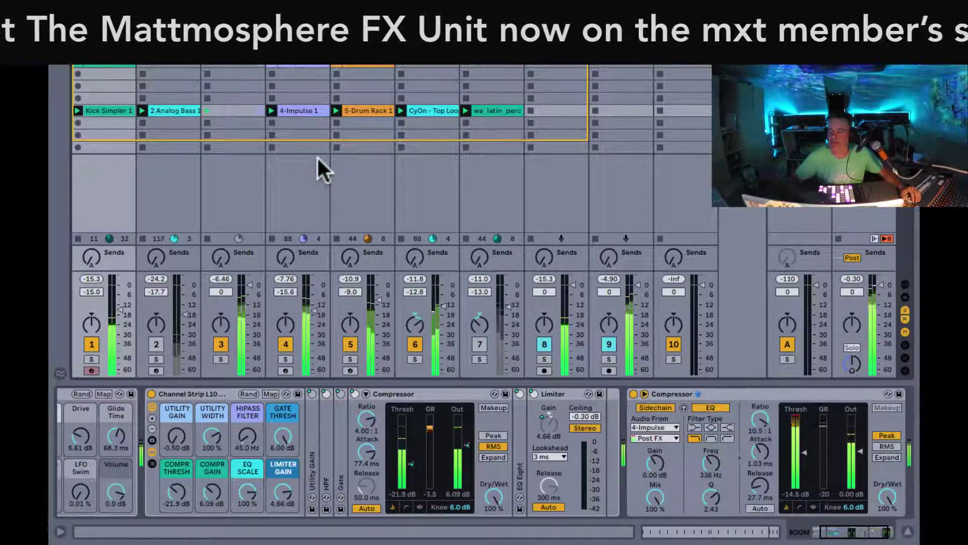
Step: Solo the kick track and show the master channel's spectrum in an expanded, taller display
{"action": "left_click", "coordinate": [213, 117]}
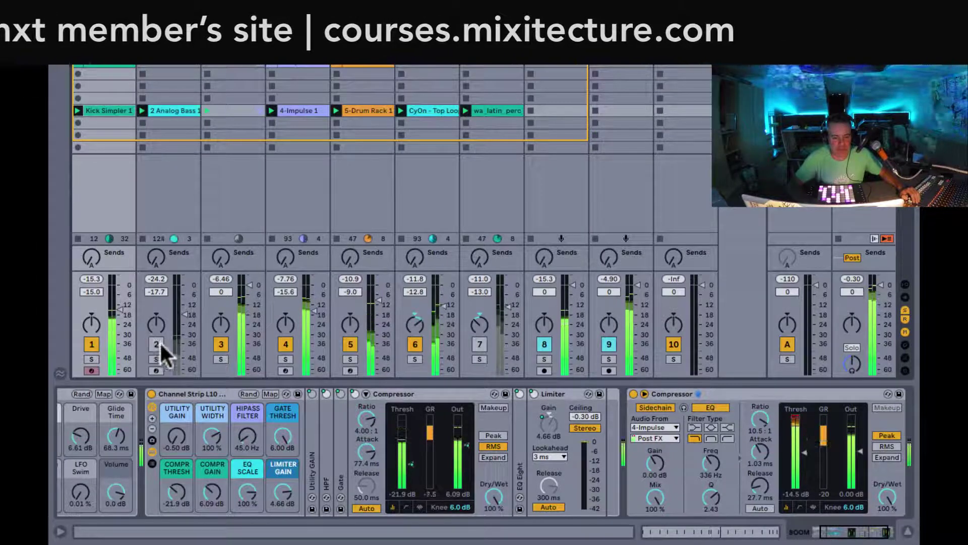
{"action": "left_click", "coordinate": [90, 359]}
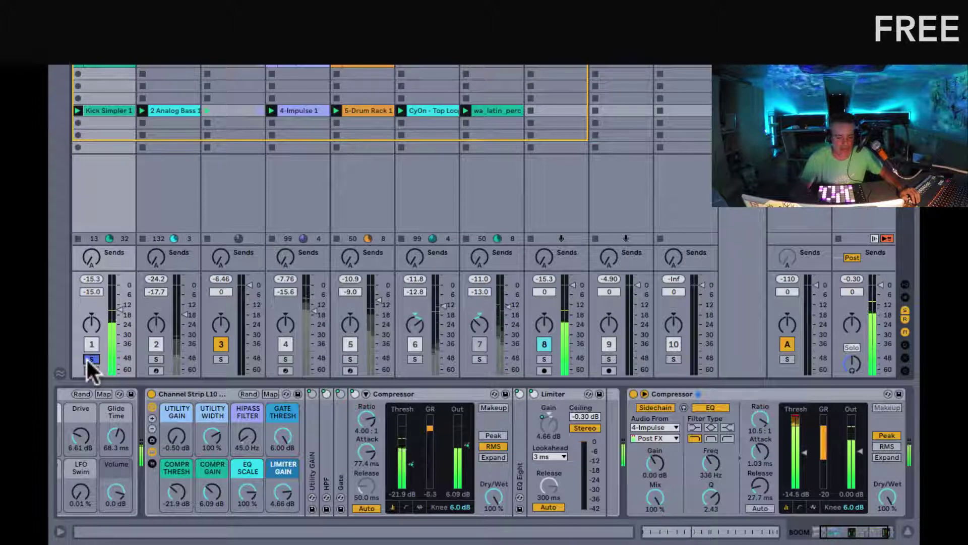
{"action": "key", "text": "§"}
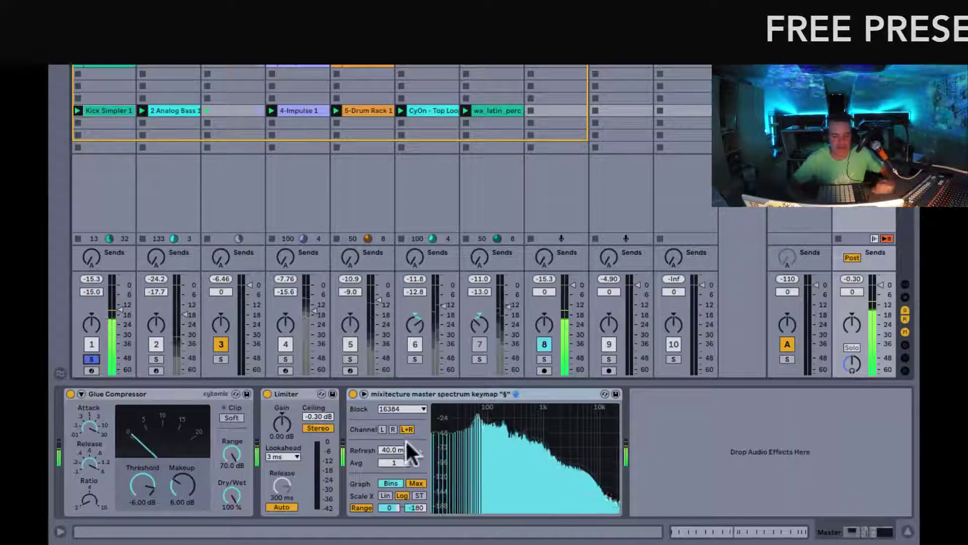
{"action": "double_click", "coordinate": [505, 442]}
{"action": "left_click_drag", "start_coordinate": [396, 153], "coordinate": [389, 287]}
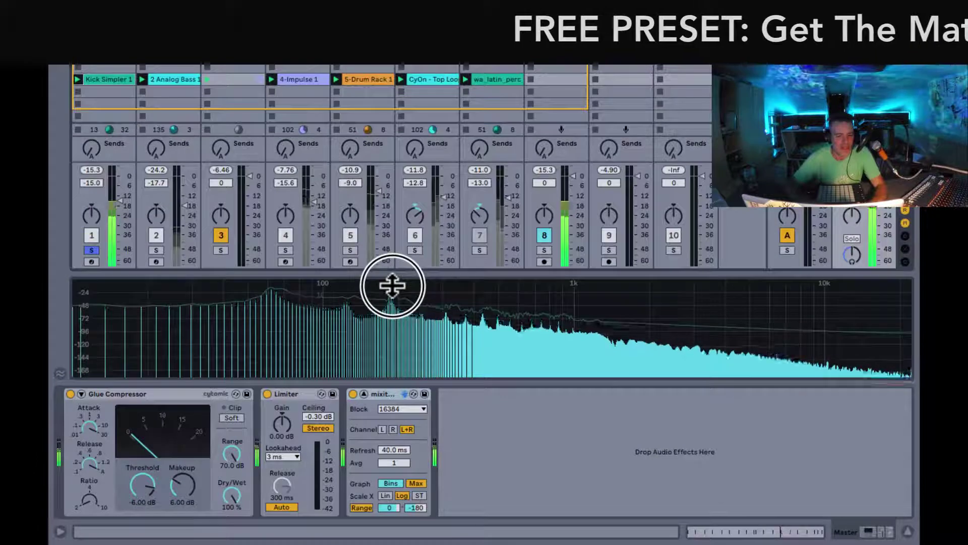
Step: Clear the kick solo and audition the Analog Bass, Impulse, Drum Rack and Top Loop tracks in solo, one after another
{"action": "left_click", "coordinate": [97, 248]}
{"action": "left_click", "coordinate": [157, 250]}
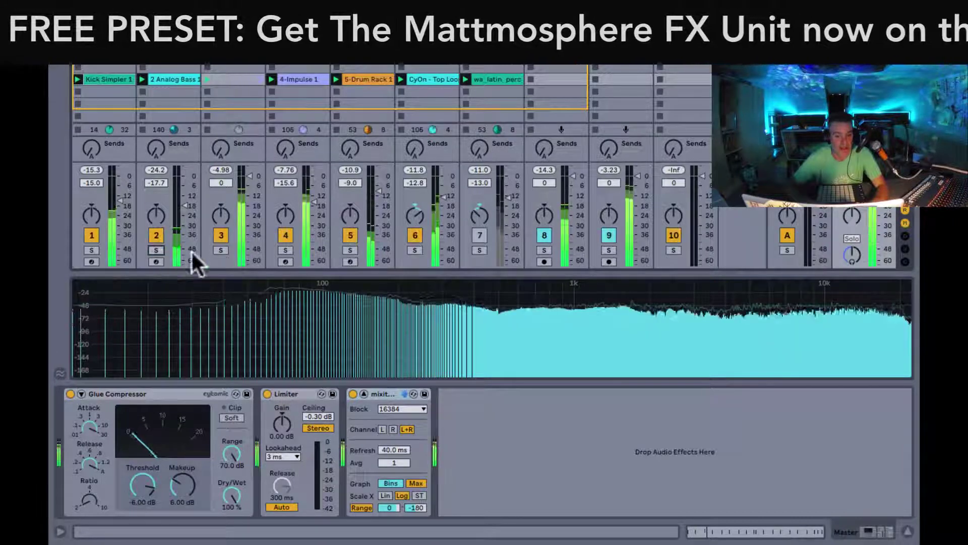
{"action": "left_click", "coordinate": [286, 248]}
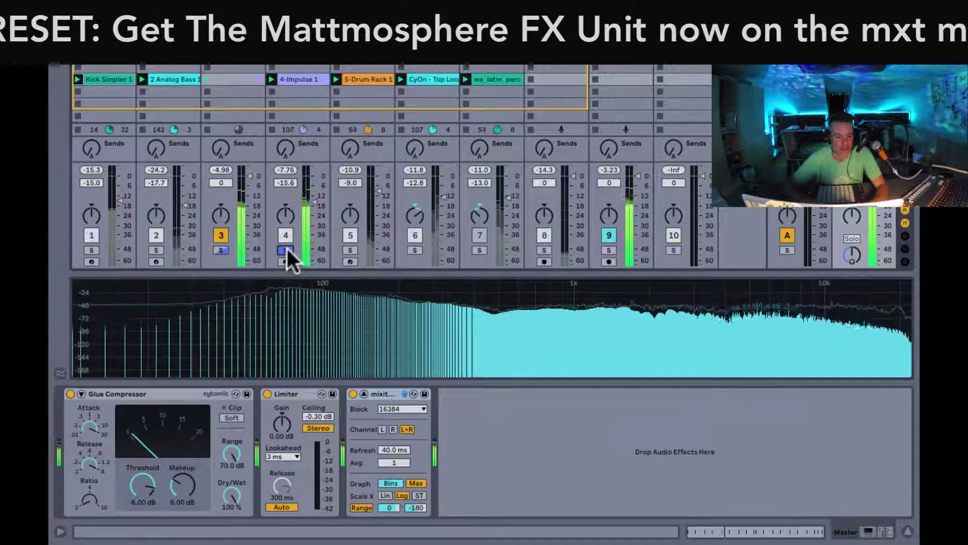
{"action": "left_click", "coordinate": [351, 249]}
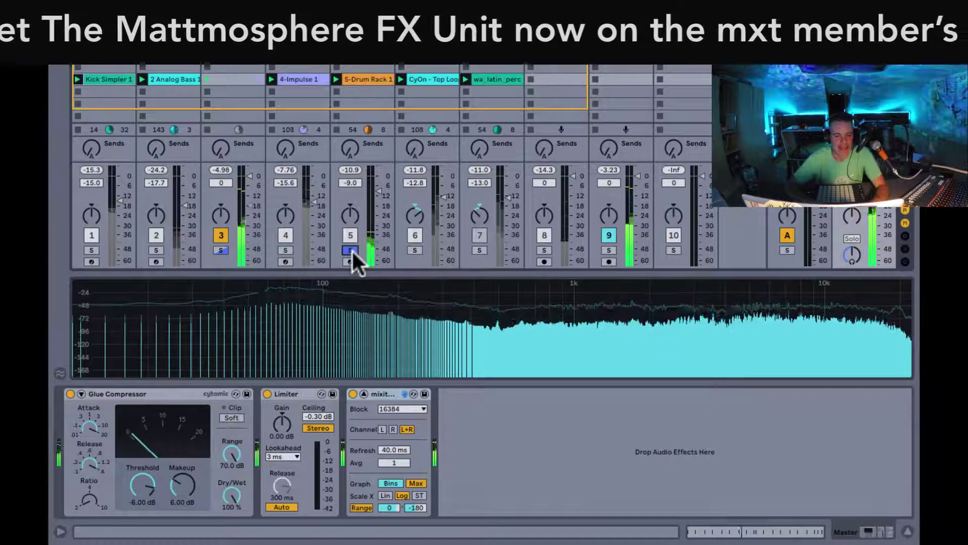
{"action": "left_click", "coordinate": [414, 249]}
{"action": "left_click", "coordinate": [413, 249]}
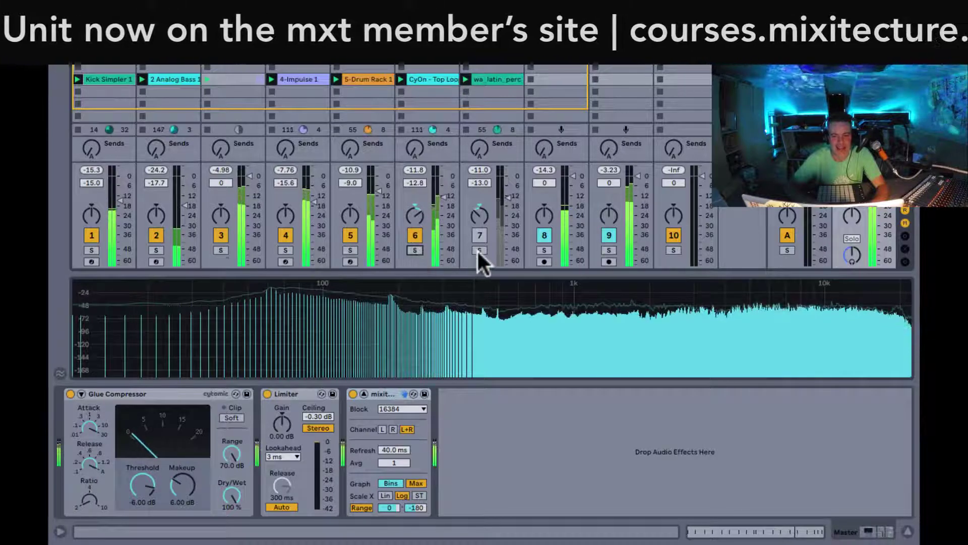
Step: Activate the latin percussion track (track 7), listen to it in solo and clear the solo
{"action": "left_click", "coordinate": [477, 234]}
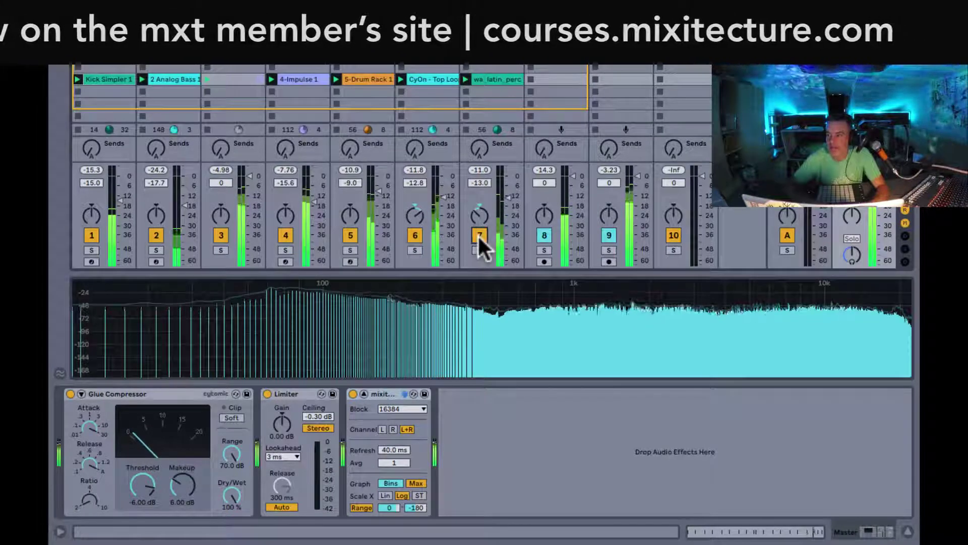
{"action": "left_click", "coordinate": [479, 248]}
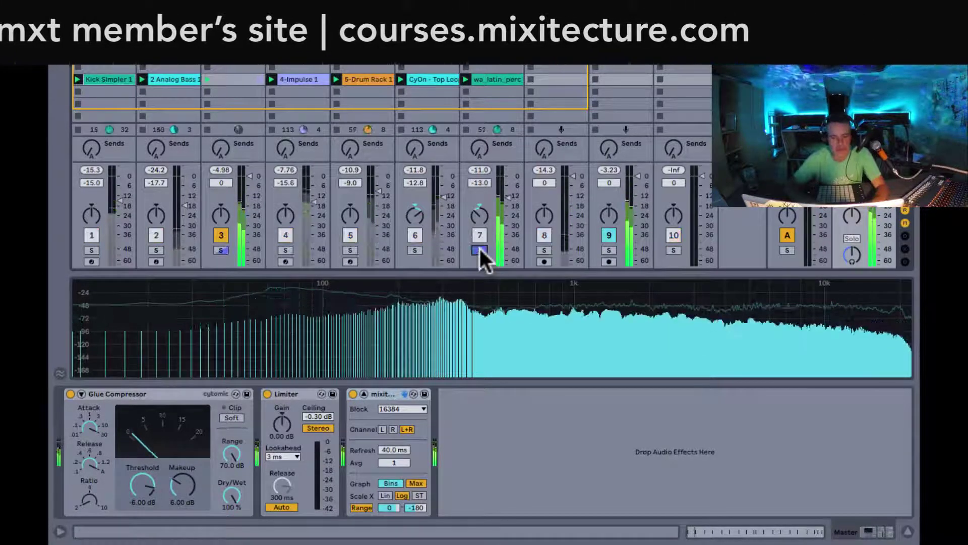
{"action": "left_click", "coordinate": [479, 249]}
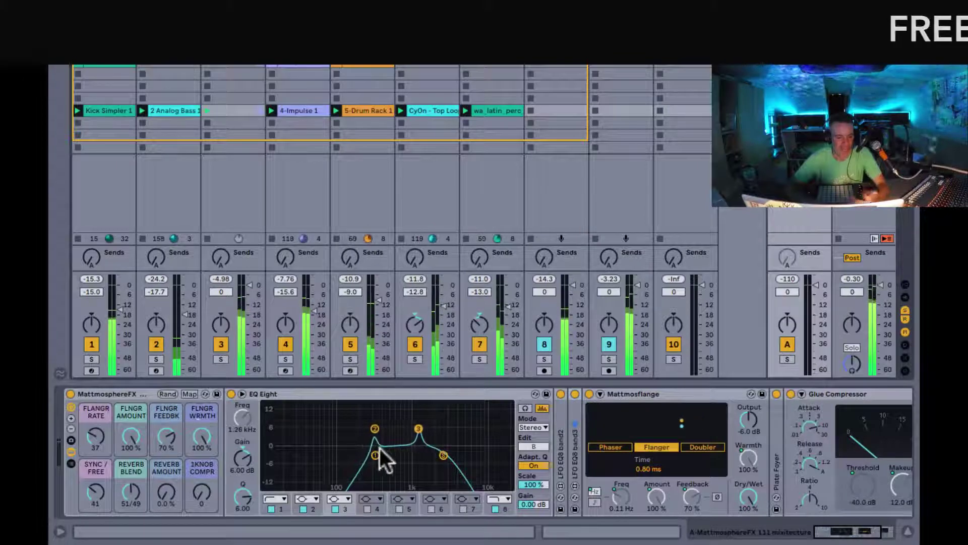
Step: Expand the return track's EQ Eight display and inspect the unfolded LFO EQ8 band2 and band3 devices, folding both again
{"action": "double_click", "coordinate": [337, 439]}
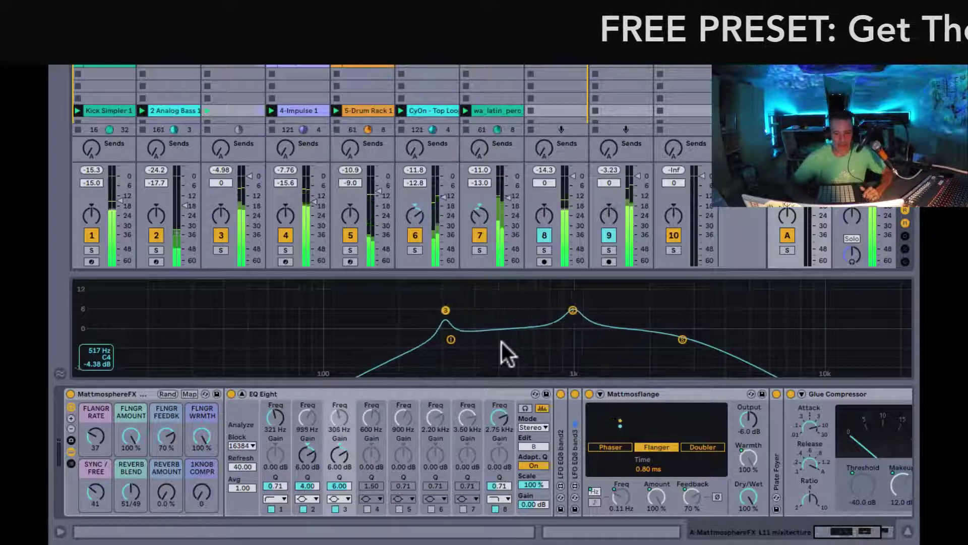
{"action": "double_click", "coordinate": [574, 450]}
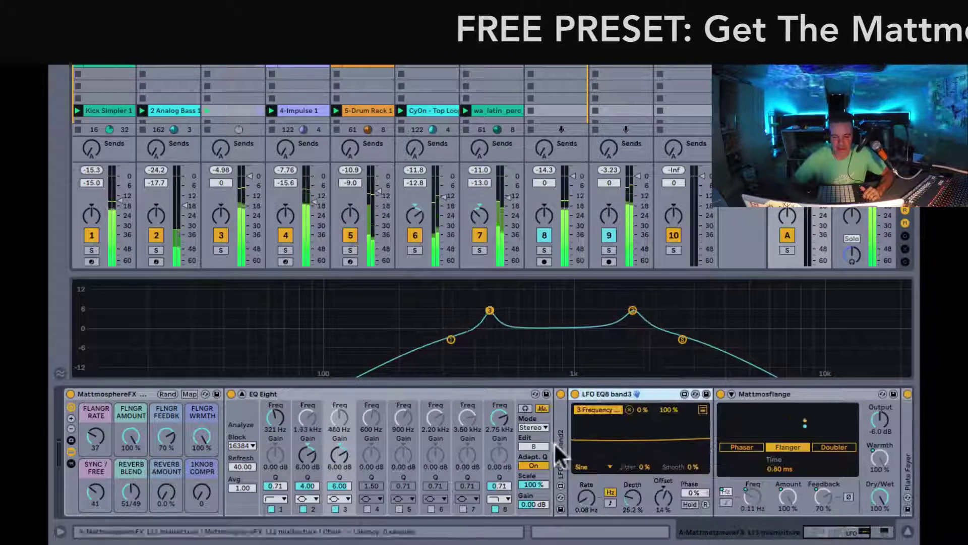
{"action": "double_click", "coordinate": [557, 443]}
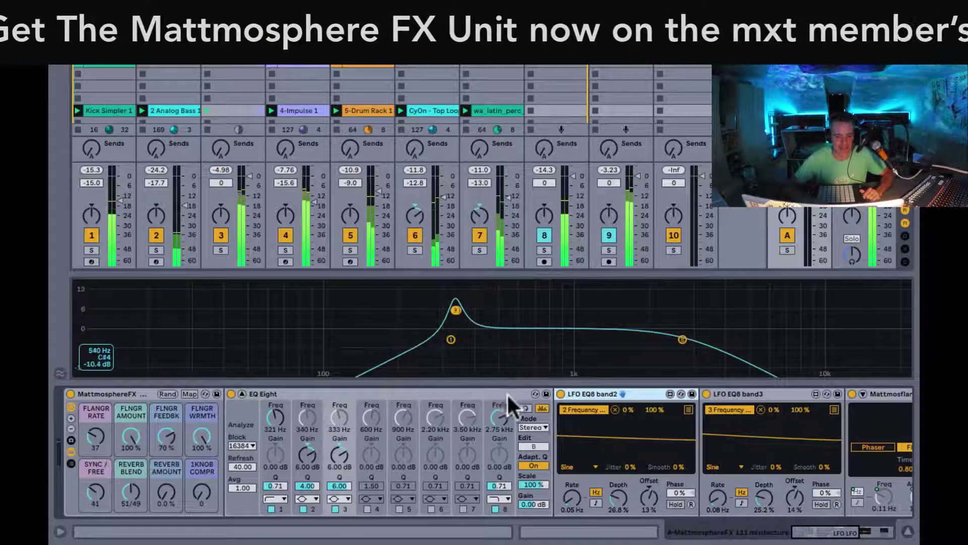
{"action": "double_click", "coordinate": [590, 393]}
{"action": "double_click", "coordinate": [601, 394]}
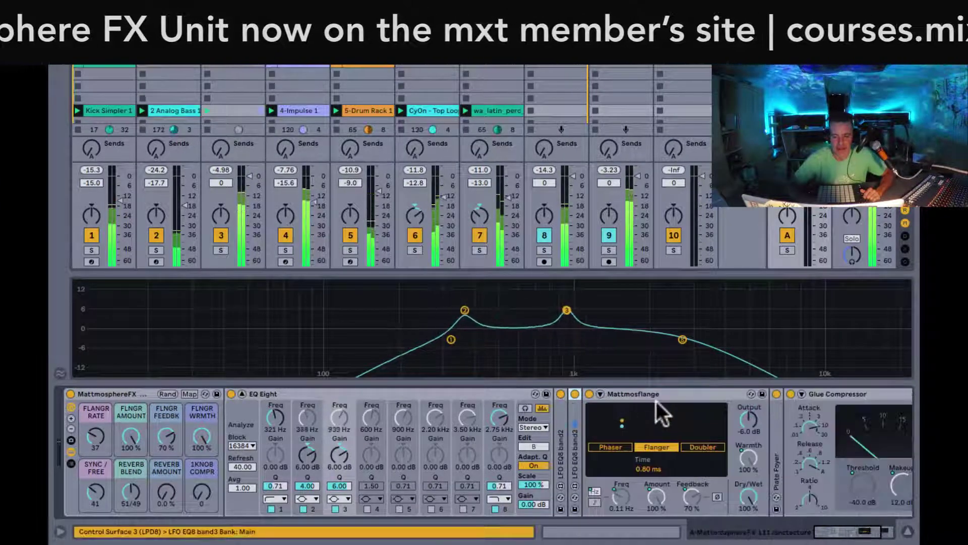
Step: Inspect the unfolded Plate Foyer reverb, and fold it together with the Mattmosflange device
{"action": "scroll", "coordinate": [656, 400], "scroll_direction": "down", "scroll_amount": 3}
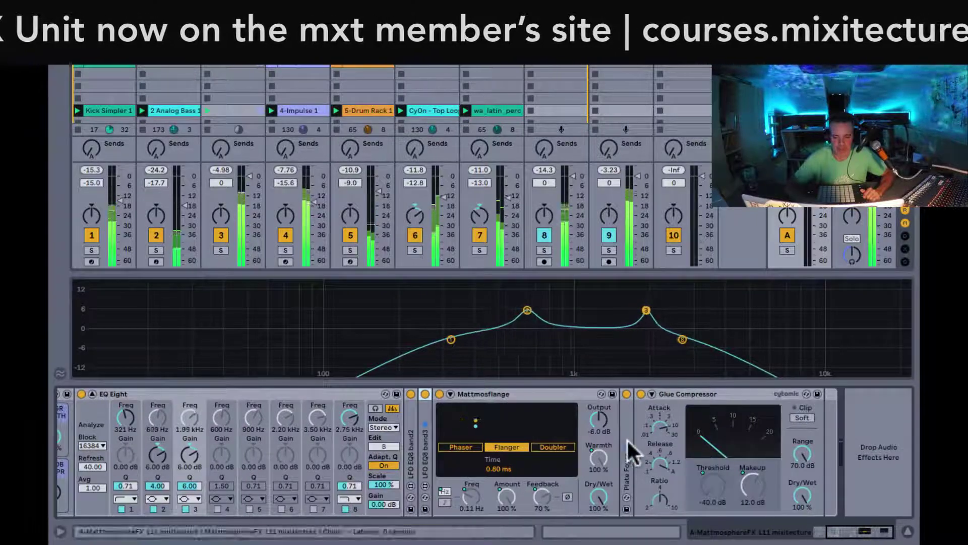
{"action": "double_click", "coordinate": [627, 439]}
{"action": "scroll", "coordinate": [628, 438], "scroll_direction": "down", "scroll_amount": 5}
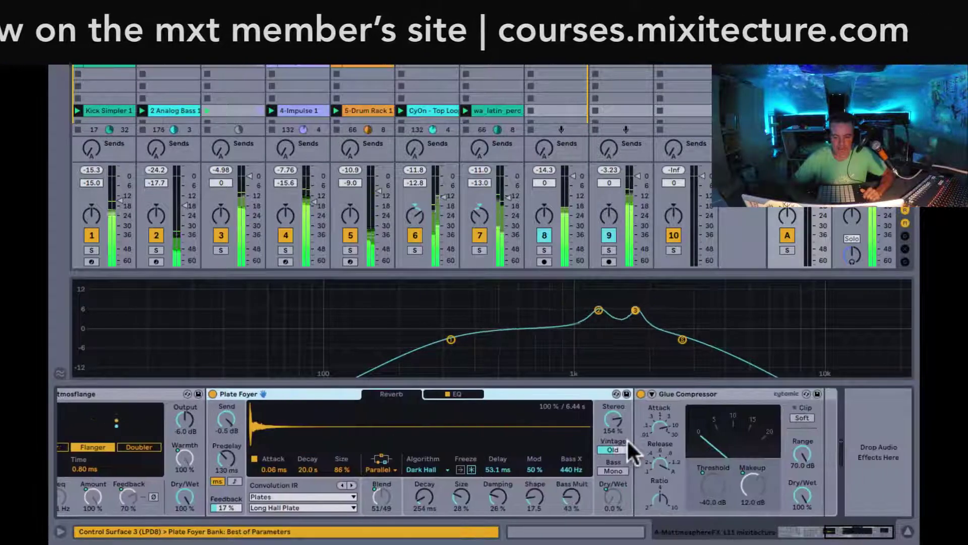
{"action": "scroll", "coordinate": [628, 439], "scroll_direction": "up", "scroll_amount": 6}
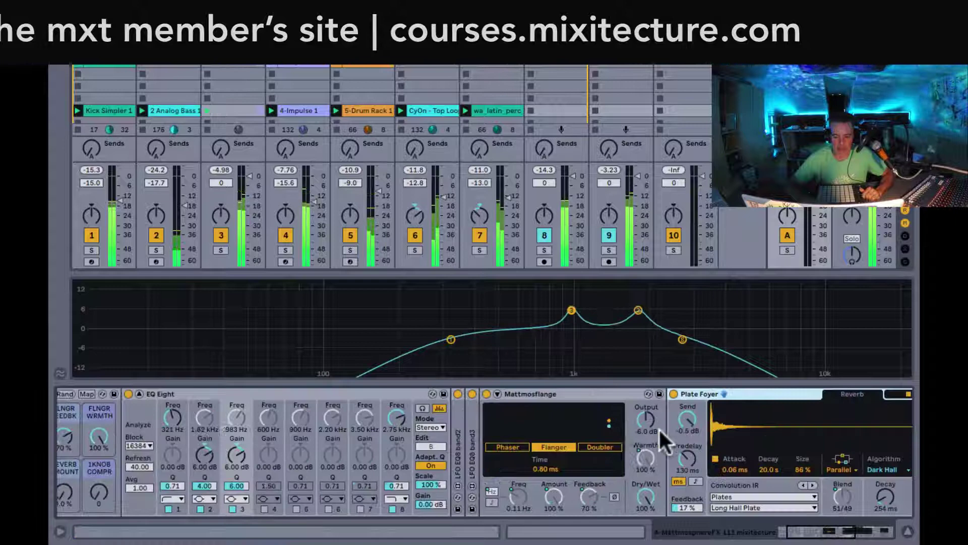
{"action": "double_click", "coordinate": [735, 397]}
{"action": "double_click", "coordinate": [543, 394]}
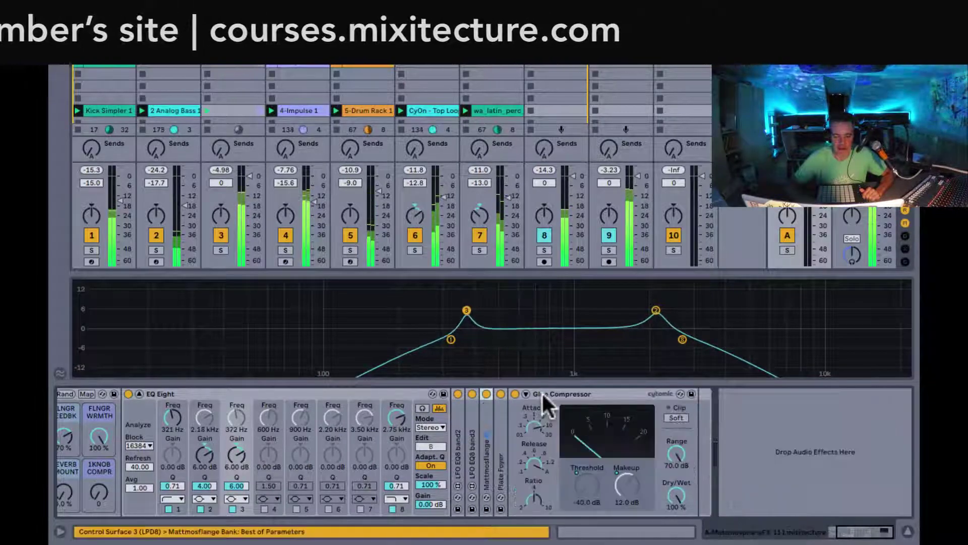
Step: Turn the MattmosphereFX rack's 1KNOB COMPR macro up to 127
{"action": "scroll", "coordinate": [329, 446], "scroll_direction": "up", "scroll_amount": 3}
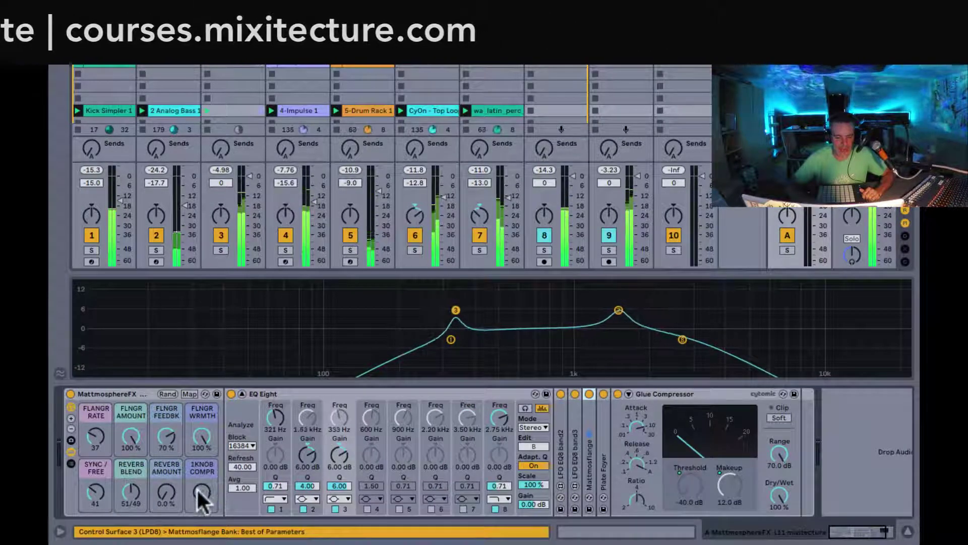
{"action": "left_click", "coordinate": [197, 488]}
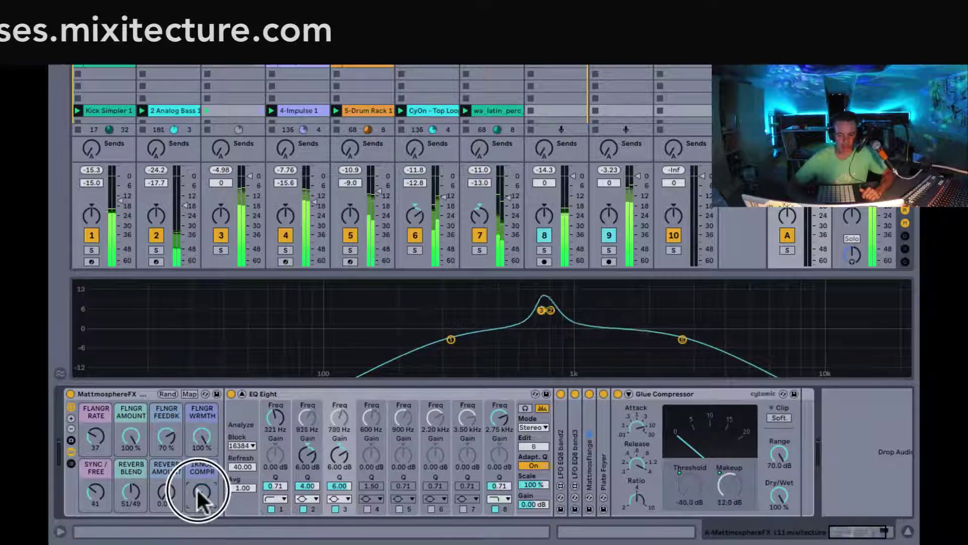
{"action": "left_click_drag", "start_coordinate": [199, 499], "coordinate": [199, 499]}
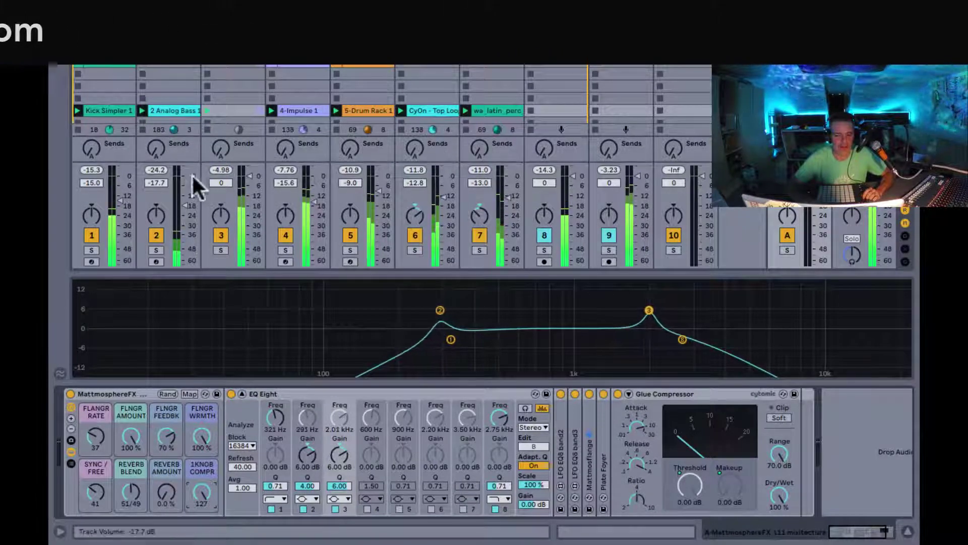
Step: Solo the Analog Bass track and turn its send A fully up
{"action": "left_click", "coordinate": [158, 249]}
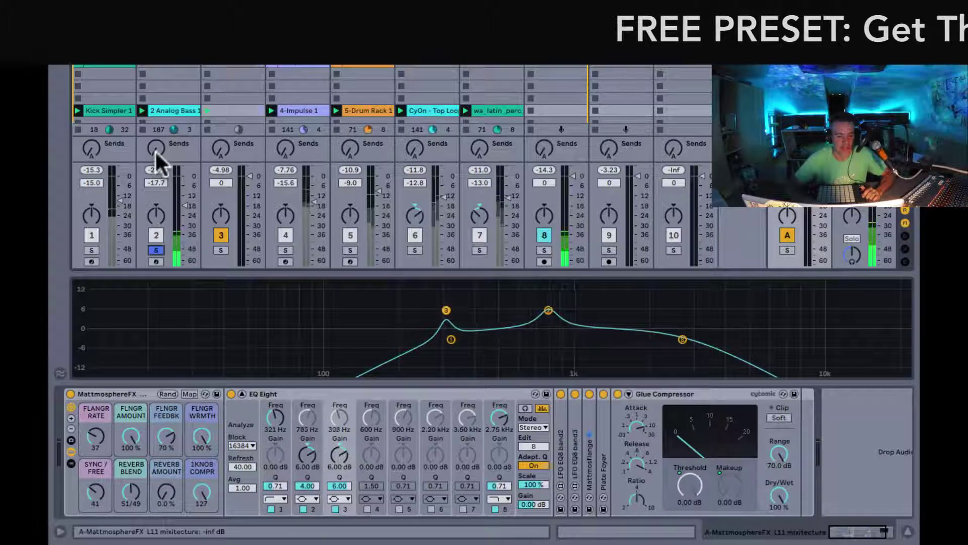
{"action": "mouse_move", "coordinate": [155, 153]}
{"action": "left_mouse_down"}
{"action": "mouse_move", "coordinate": [155, 140]}
{"action": "mouse_move", "coordinate": [155, 149]}
{"action": "left_mouse_up"}
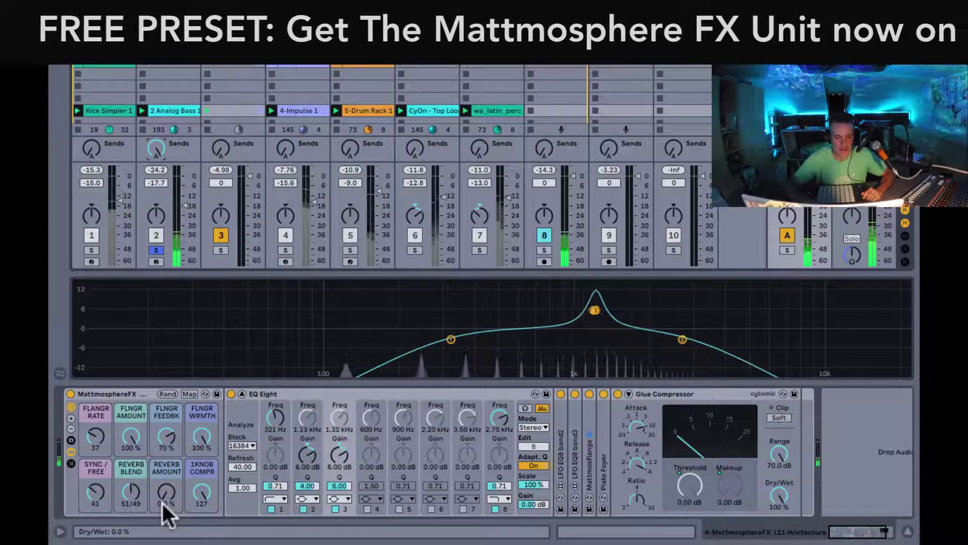
Step: Unfold Mattmosflange, sweep the FLNGR AMOUNT macro down and back to 100 %, raise the FLANGR RATE and select the rack
{"action": "double_click", "coordinate": [588, 457]}
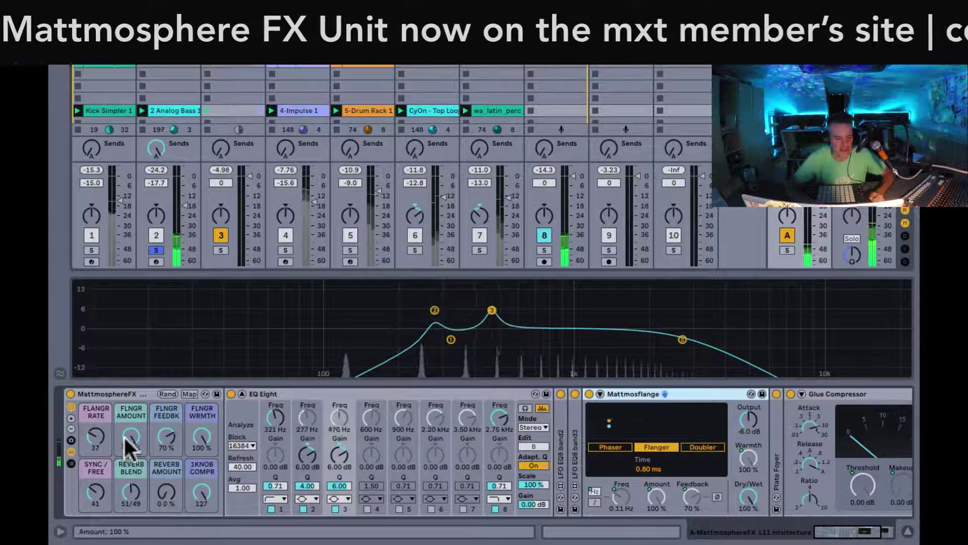
{"action": "left_click_drag", "start_coordinate": [131, 437], "coordinate": [130, 439]}
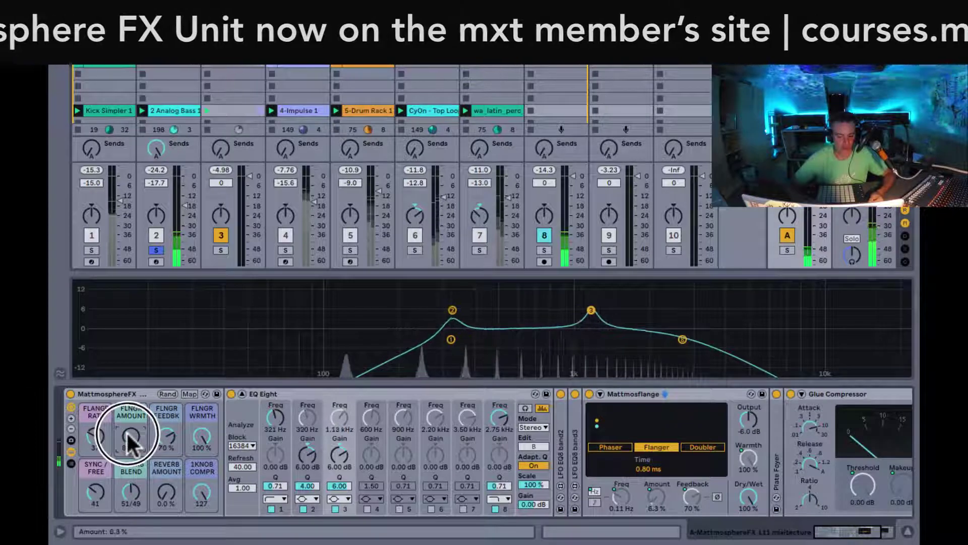
{"action": "left_click_drag", "start_coordinate": [130, 438], "coordinate": [99, 443]}
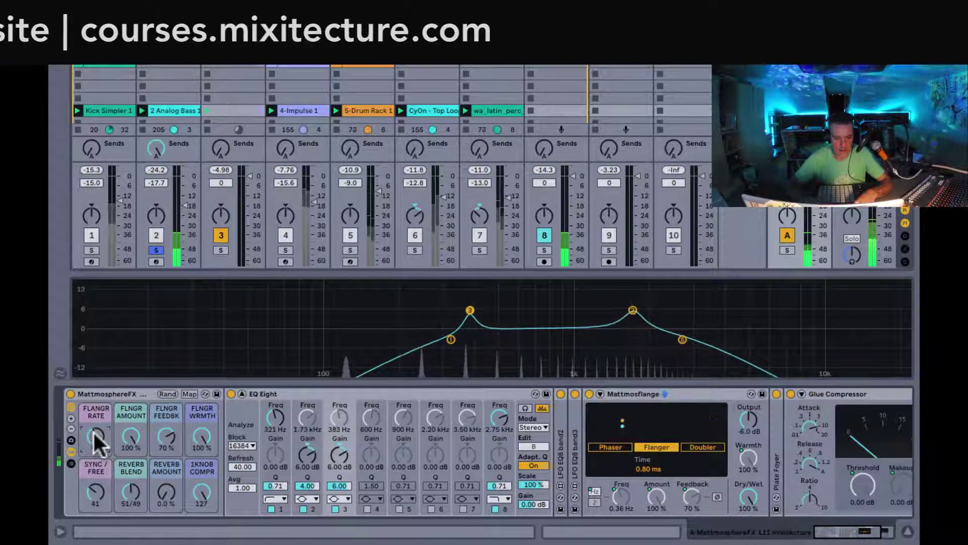
{"action": "left_click", "coordinate": [101, 391]}
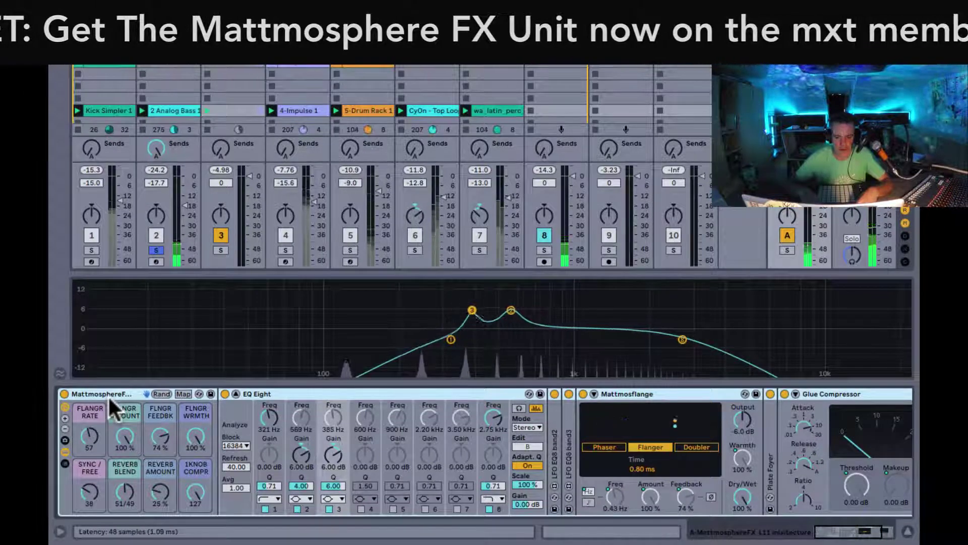
Step: Fold EQ Eight and Mattmosflange, unfold the Plate Foyer reverb, and reselect the MattmosphereFX rack for macro control
{"action": "double_click", "coordinate": [295, 394]}
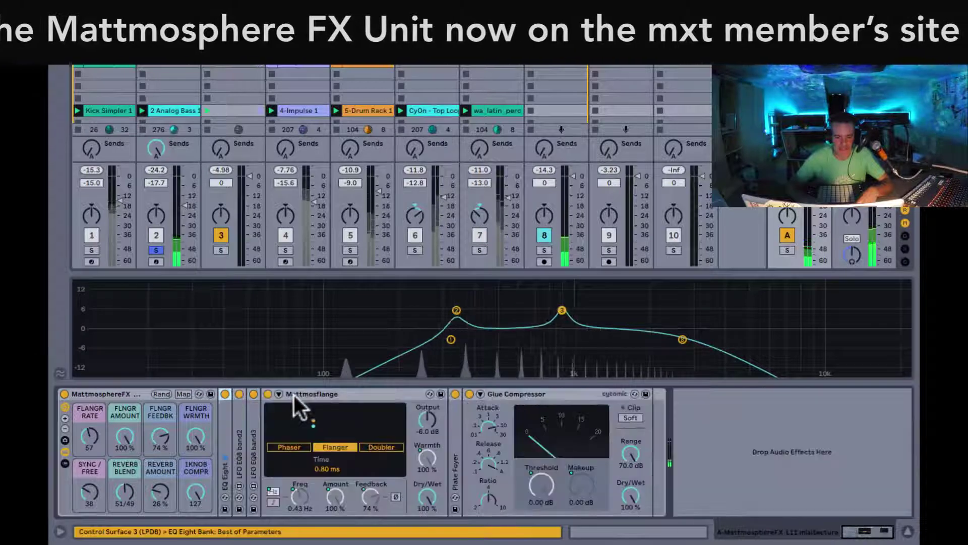
{"action": "double_click", "coordinate": [455, 449]}
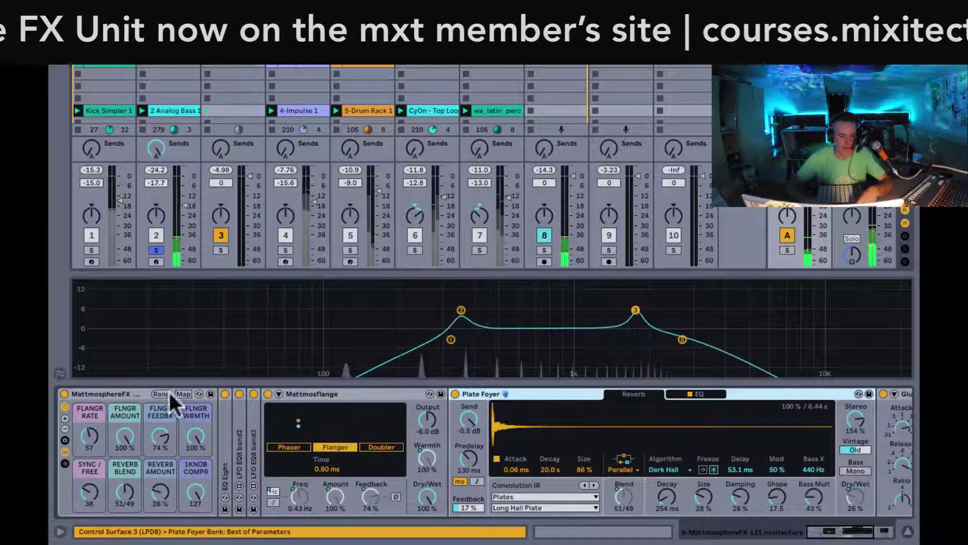
{"action": "left_click", "coordinate": [131, 391]}
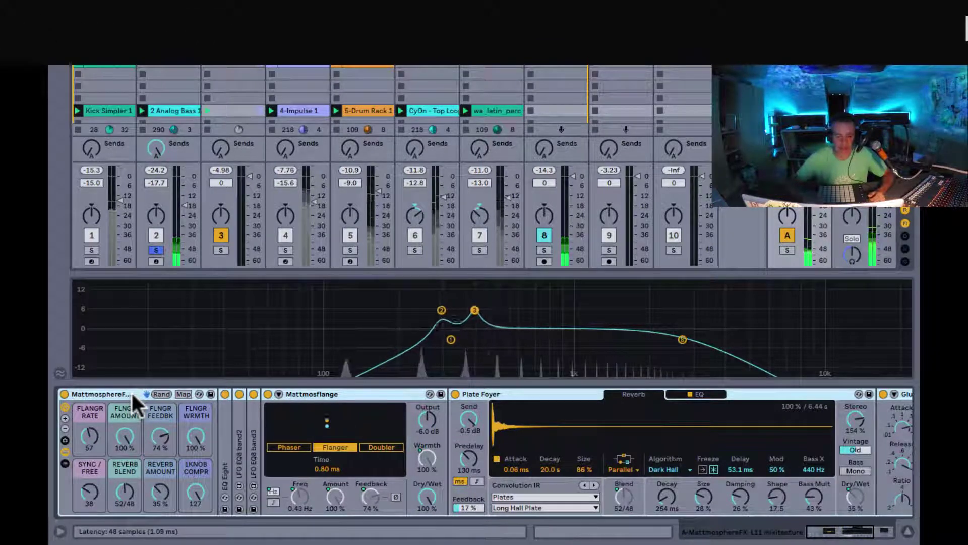
{"action": "double_click", "coordinate": [366, 393]}
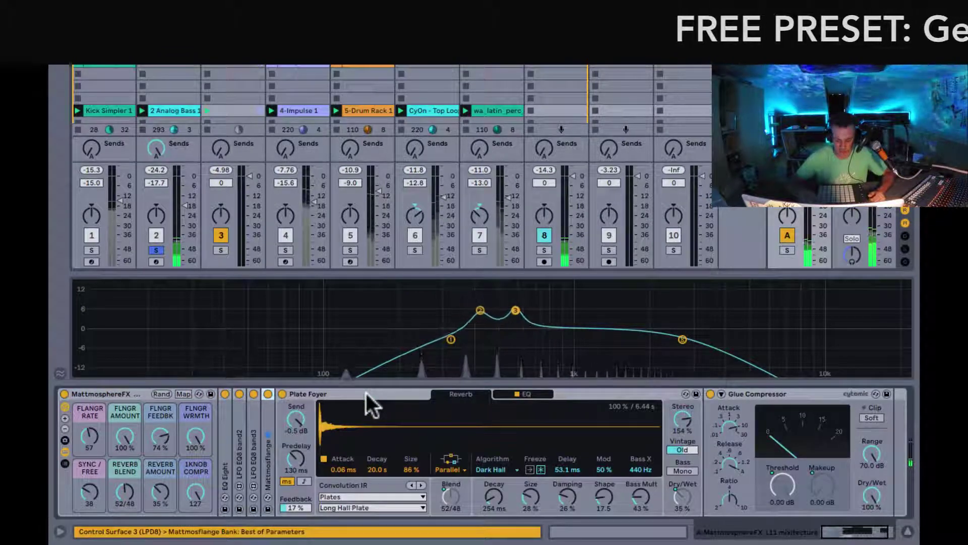
{"action": "left_click", "coordinate": [123, 393]}
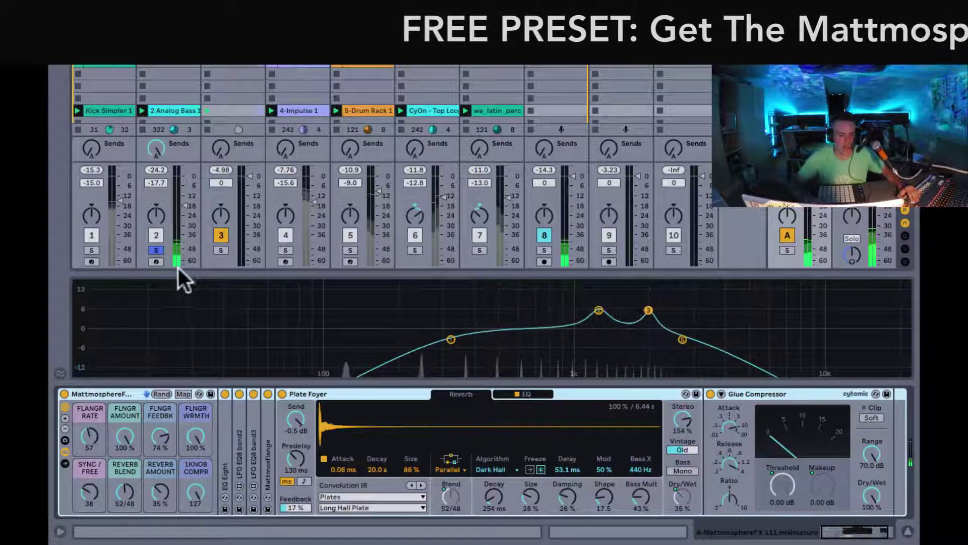
Step: Clear the Analog Bass solo, lower its send A to -inf dB, and briefly audition the dry bass in solo
{"action": "left_click", "coordinate": [156, 250]}
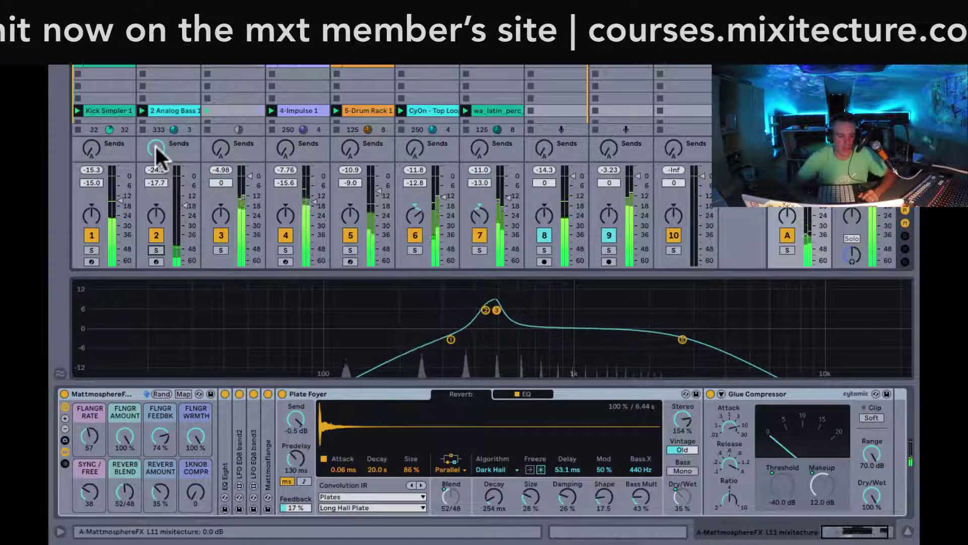
{"action": "left_click_drag", "start_coordinate": [156, 147], "coordinate": [155, 202]}
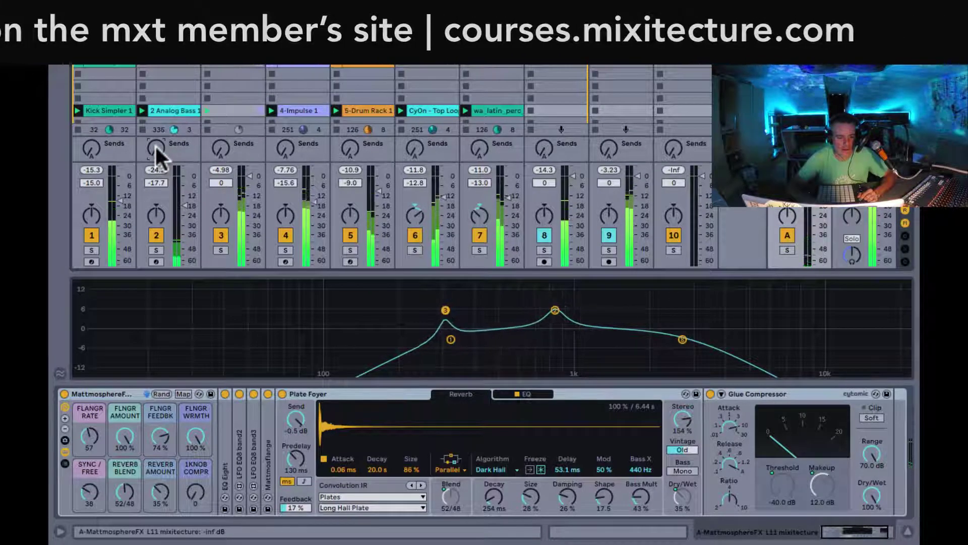
{"action": "left_click", "coordinate": [156, 250]}
{"action": "left_click", "coordinate": [156, 249]}
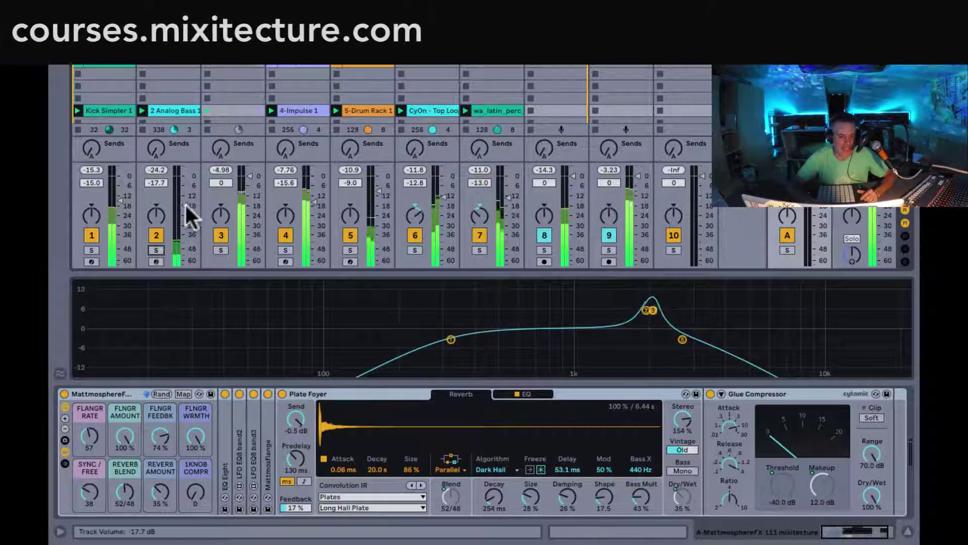
Step: Raise the Analog Bass track volume to -13.0 dB and bring its send A up to 0.0 dB
{"action": "left_click_drag", "start_coordinate": [184, 203], "coordinate": [184, 197]}
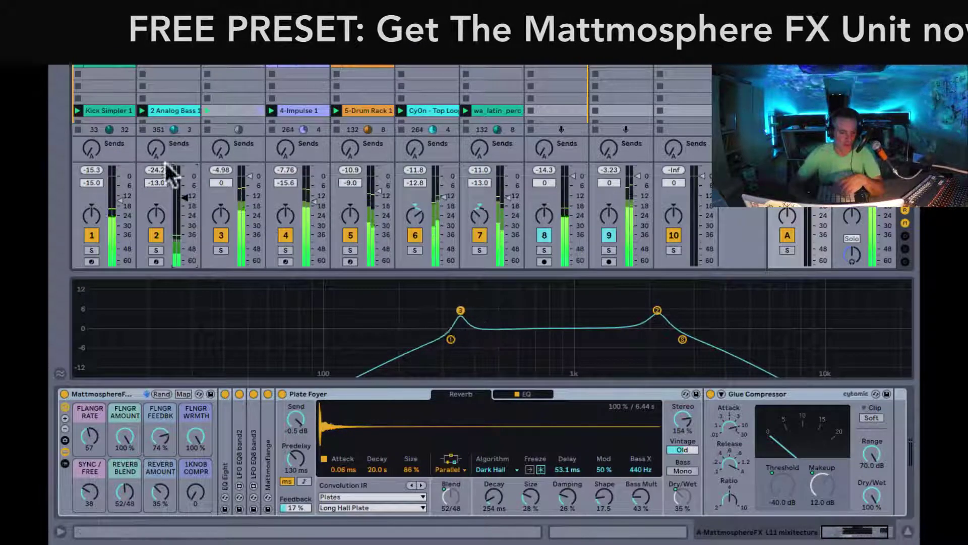
{"action": "left_click", "coordinate": [154, 147]}
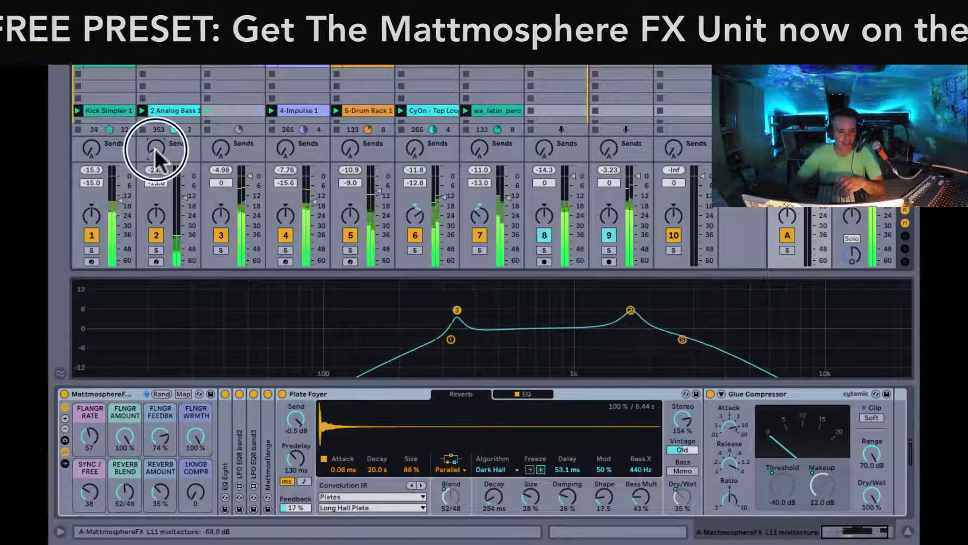
{"action": "left_click_drag", "start_coordinate": [155, 147], "coordinate": [154, 148]}
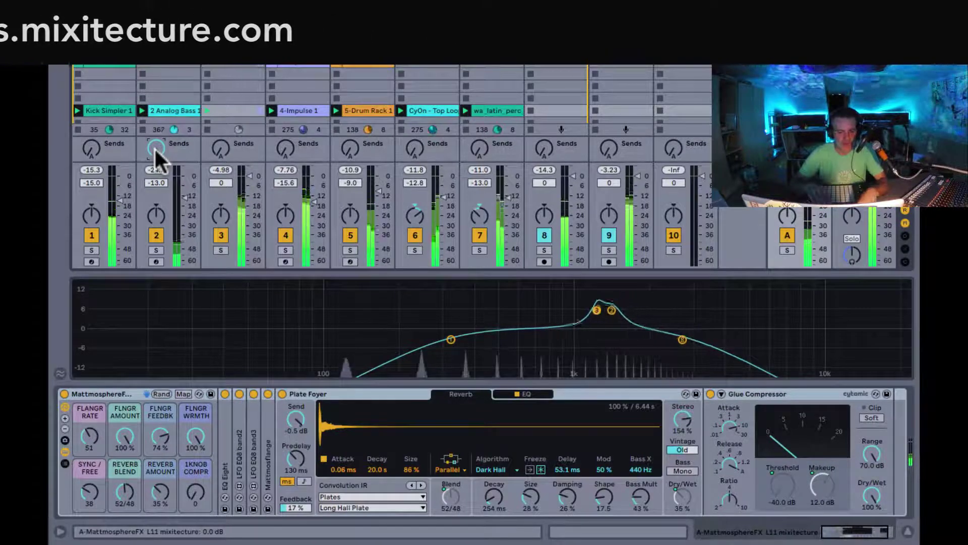
Step: Listen with the Impulse track temporarily deactivated, reactivate it, and lower the Analog Bass send A to -inf dB
{"action": "left_click", "coordinate": [285, 233]}
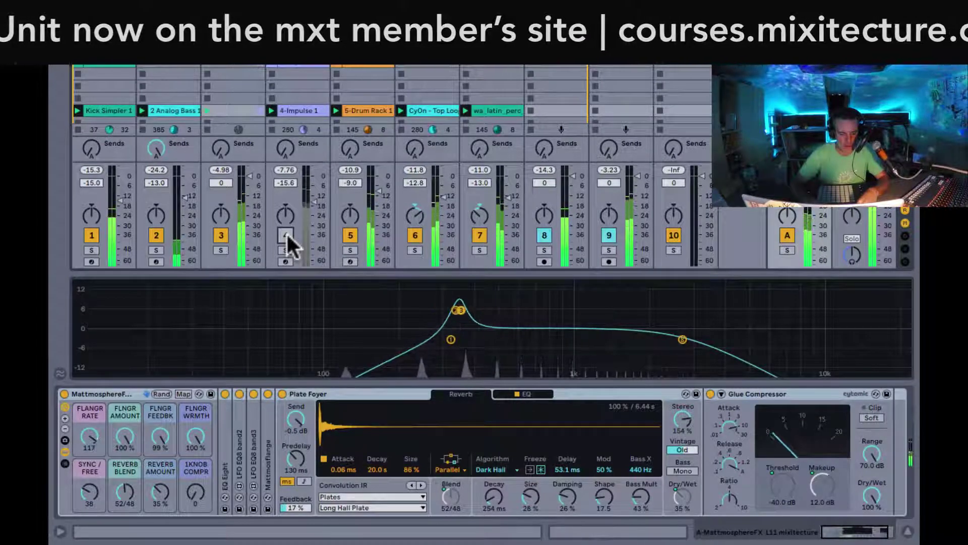
{"action": "left_click", "coordinate": [286, 233]}
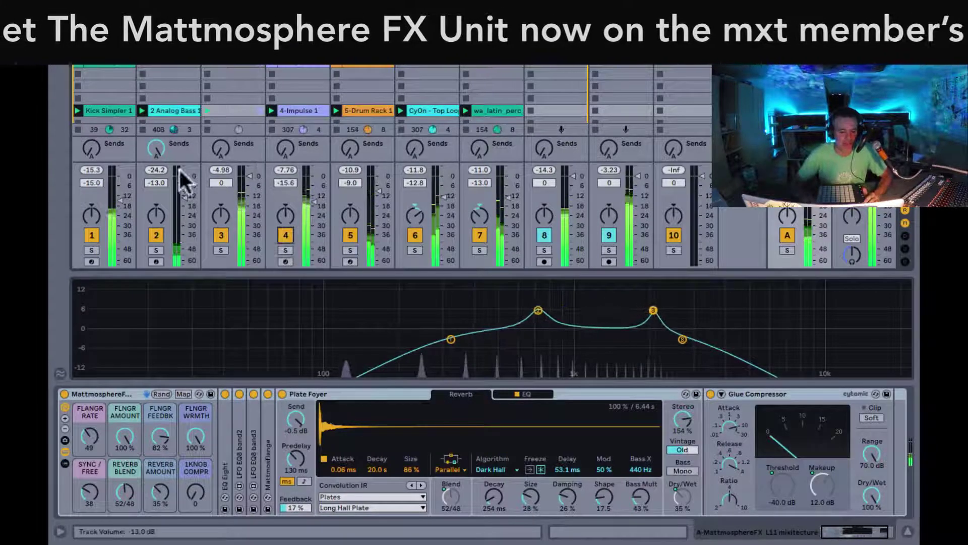
{"action": "left_click", "coordinate": [149, 150]}
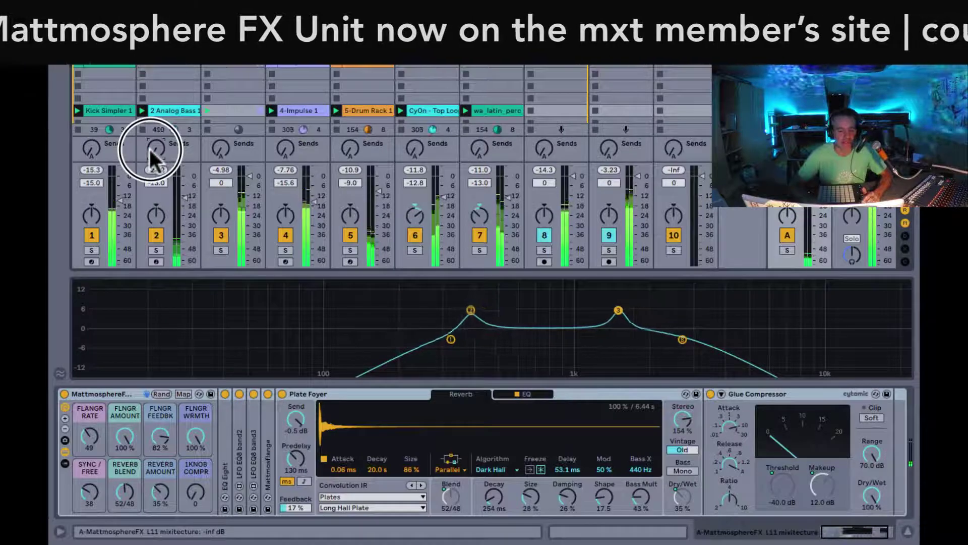
Step: Solo the kick track and compare its sound with the sidechained Compressor at the end of the chain bypassed and re-enabled
{"action": "left_click", "coordinate": [89, 248]}
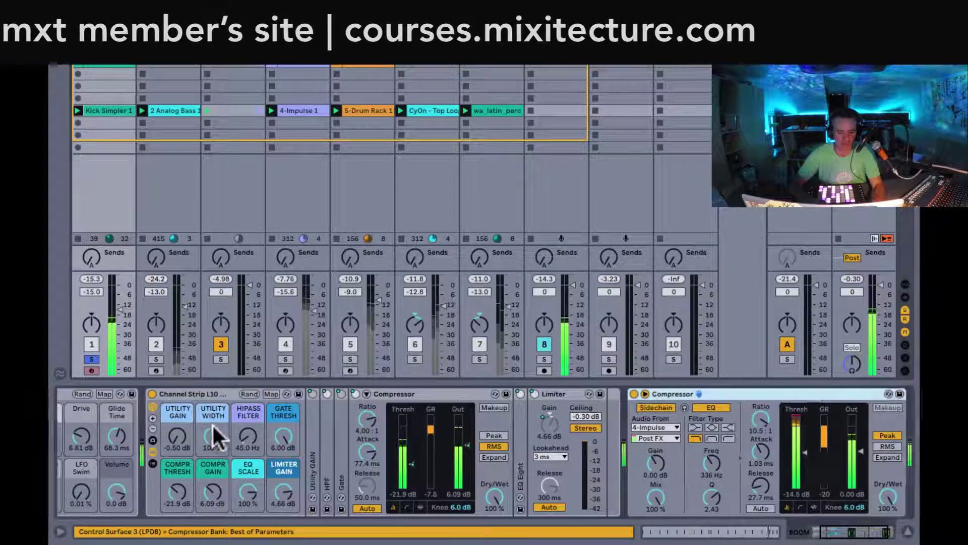
{"action": "scroll", "coordinate": [213, 426], "scroll_direction": "left", "scroll_amount": 3}
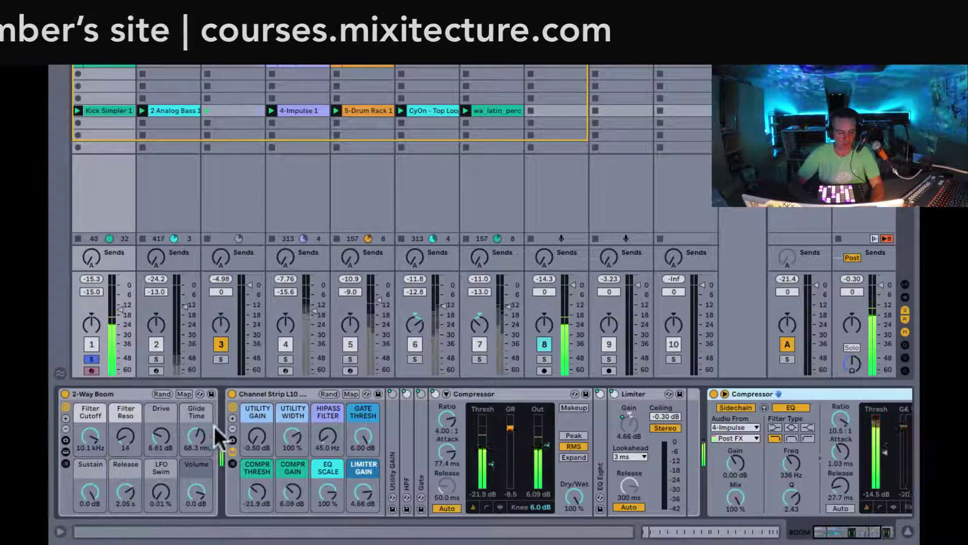
{"action": "scroll", "coordinate": [213, 425], "scroll_direction": "right", "scroll_amount": 5}
{"action": "left_click", "coordinate": [564, 393]}
{"action": "scroll", "coordinate": [564, 393], "scroll_direction": "left", "scroll_amount": 5}
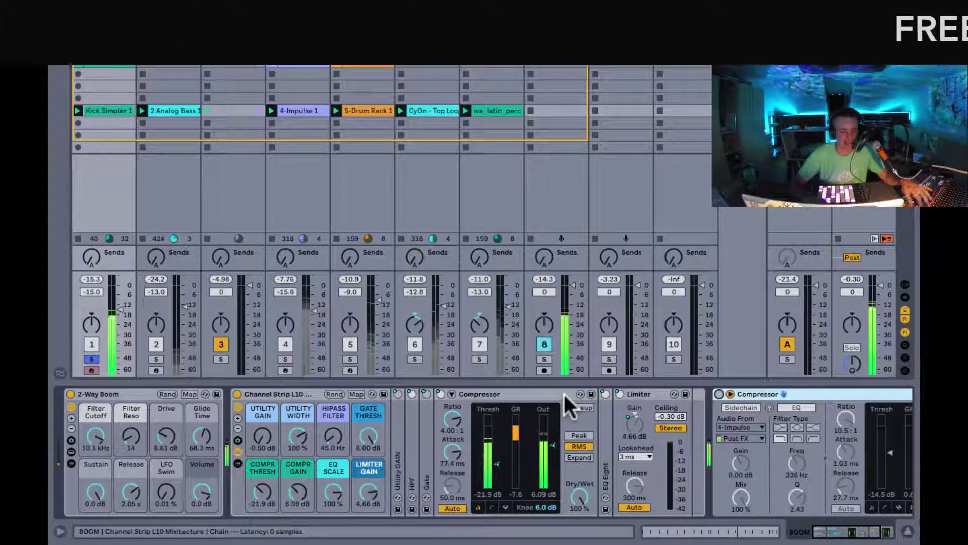
{"action": "scroll", "coordinate": [706, 425], "scroll_direction": "right", "scroll_amount": 3}
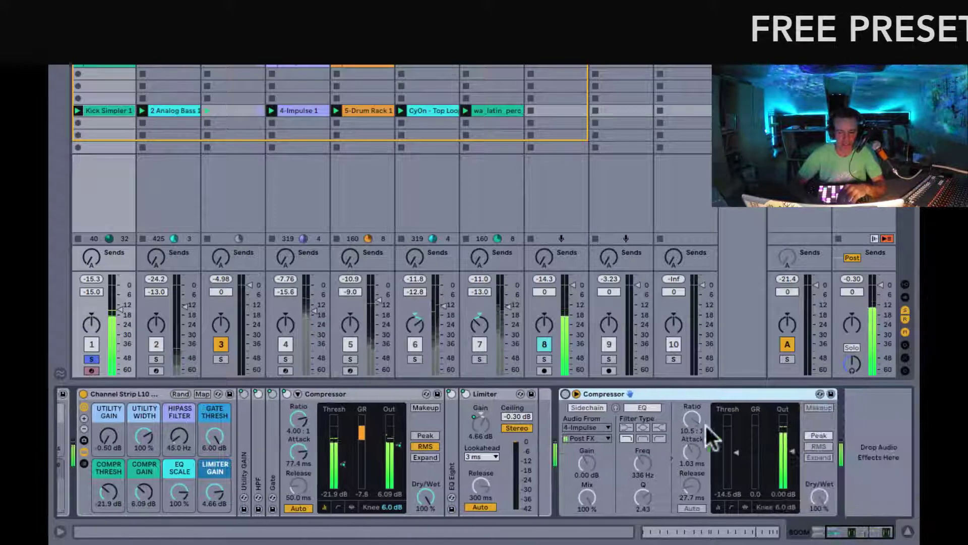
{"action": "left_click", "coordinate": [565, 394]}
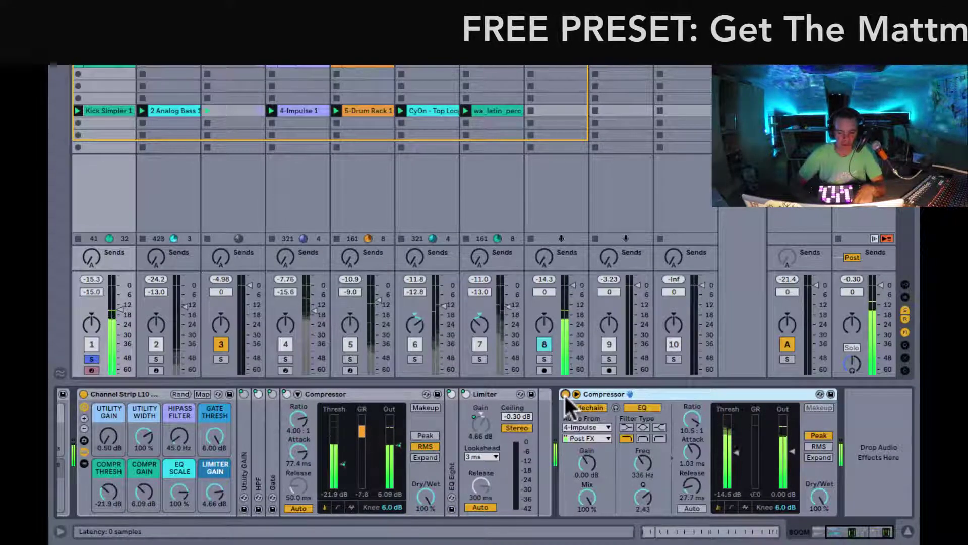
Step: Turn the kick track's send A fully up
{"action": "left_click", "coordinate": [87, 257]}
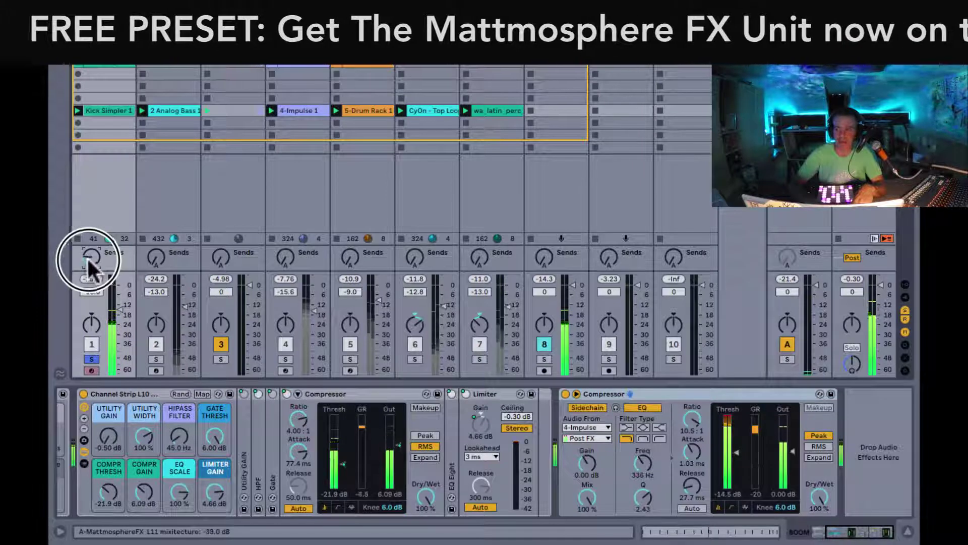
{"action": "left_click_drag", "start_coordinate": [87, 256], "coordinate": [87, 257]}
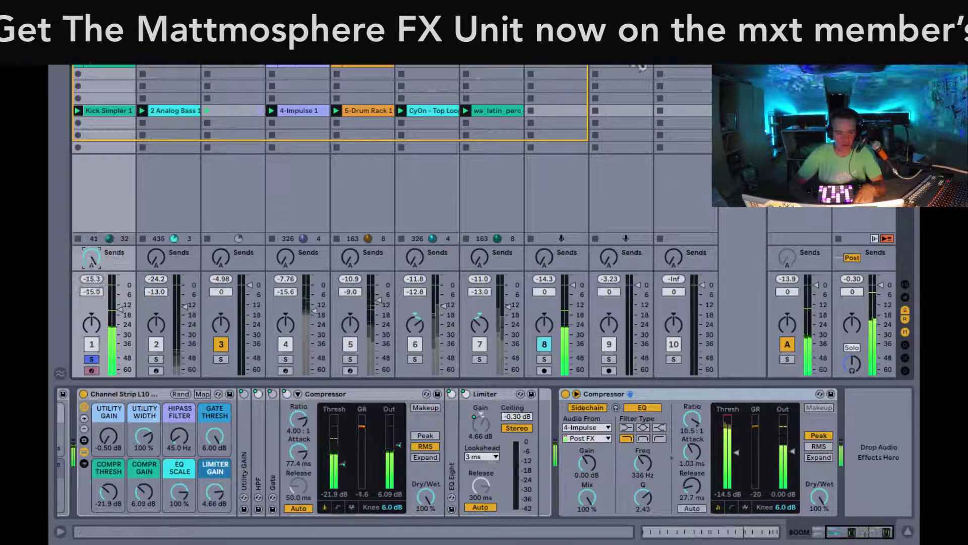
Step: Show return track A's devices, unfold Mattmosflange, and reselect the MattmosphereFX rack for macro control
{"action": "left_click", "coordinate": [797, 38]}
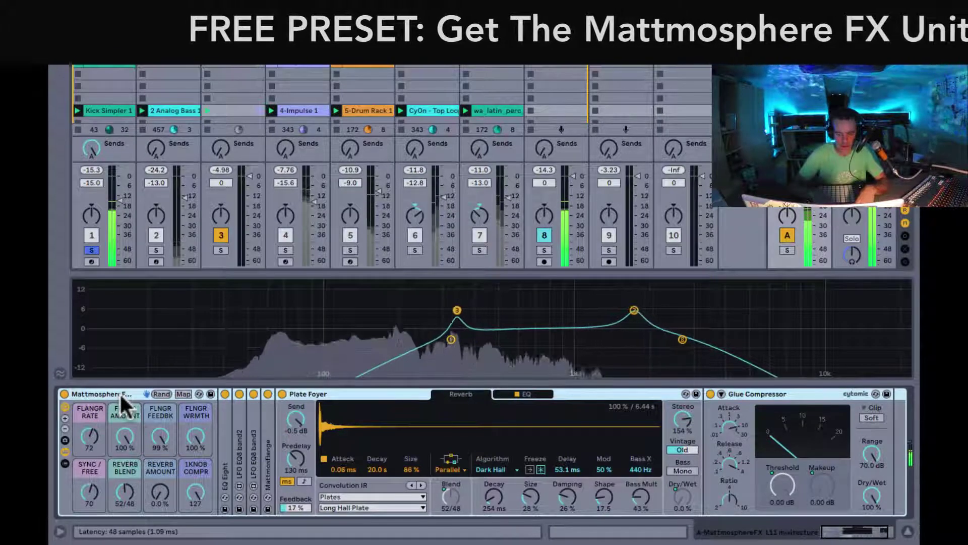
{"action": "double_click", "coordinate": [265, 461]}
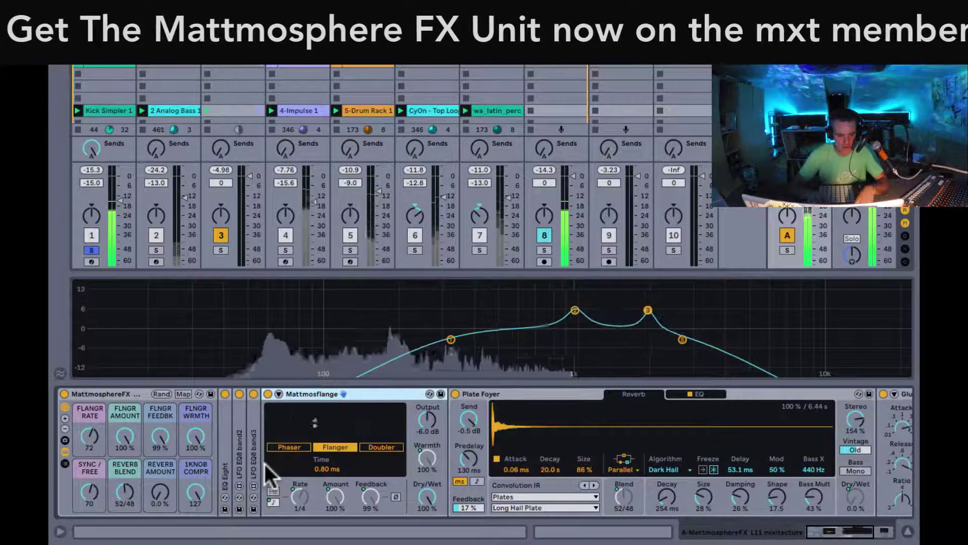
{"action": "left_click", "coordinate": [124, 389]}
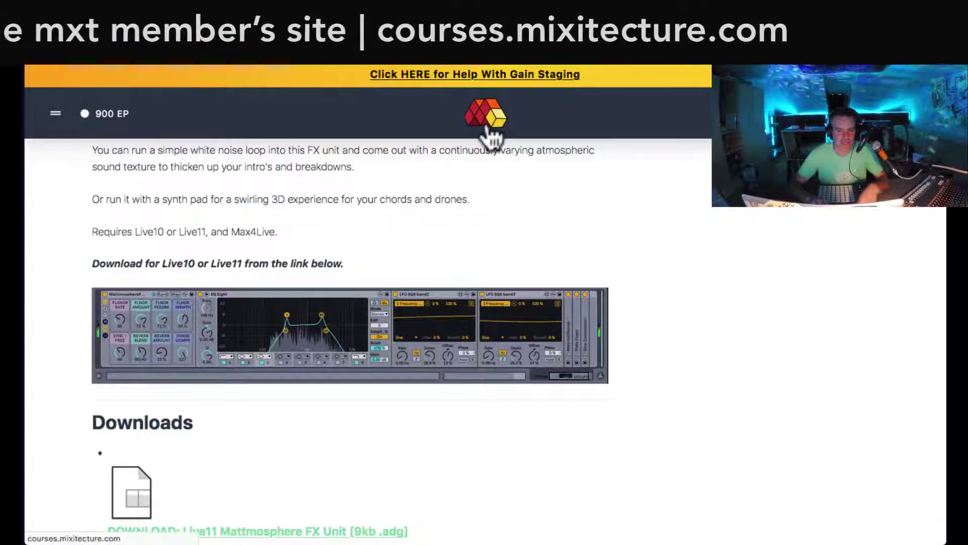
Step: In the browser, go to the mixitecture courses product overview and open Ableton Instruments & FX Presets
{"action": "left_click", "coordinate": [488, 132]}
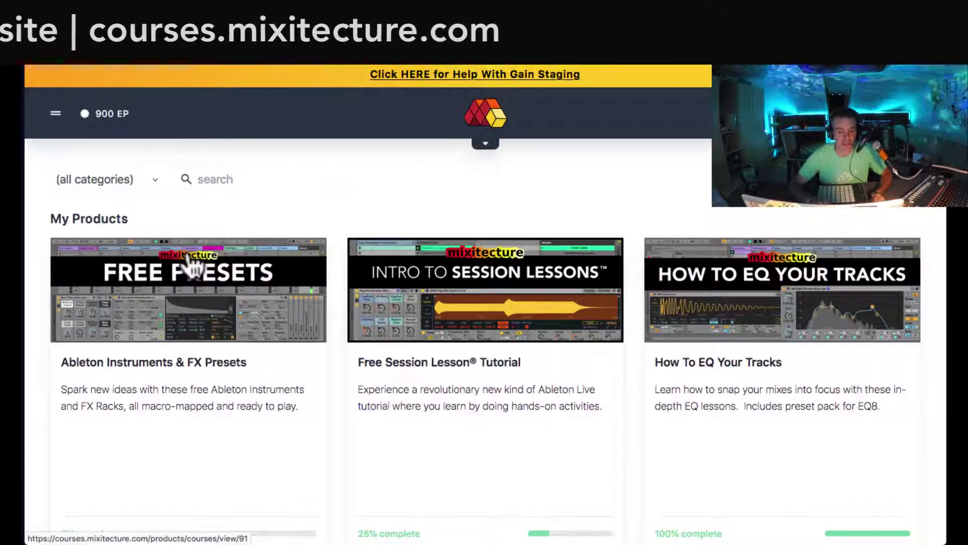
{"action": "left_click", "coordinate": [230, 283]}
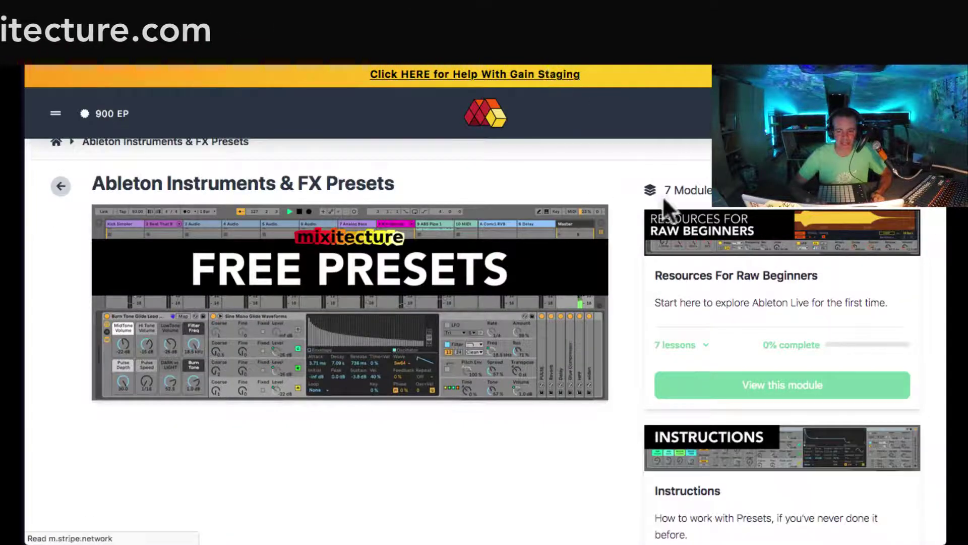
Step: Open the FX Racks module from the preset modules and go to its lesson The Mattmosphere FX Unit
{"action": "scroll", "coordinate": [640, 200], "scroll_direction": "down", "scroll_amount": 3}
{"action": "scroll", "coordinate": [639, 200], "scroll_direction": "down", "scroll_amount": 8}
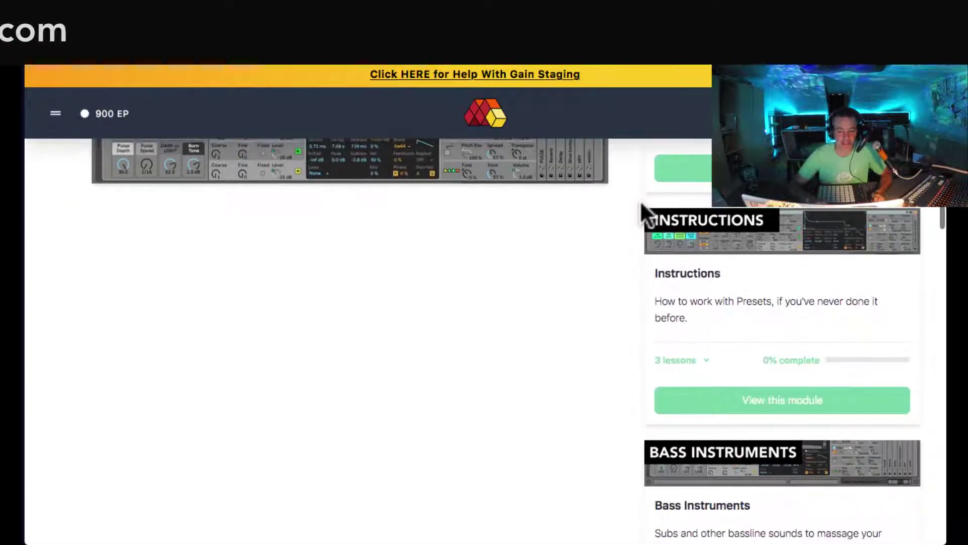
{"action": "scroll", "coordinate": [639, 201], "scroll_direction": "down", "scroll_amount": 6}
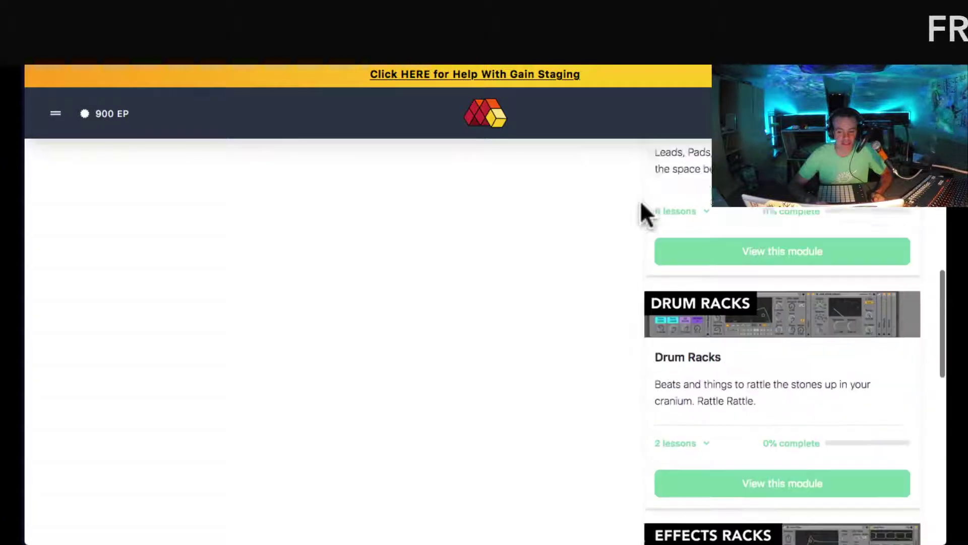
{"action": "scroll", "coordinate": [625, 243], "scroll_direction": "down", "scroll_amount": 3}
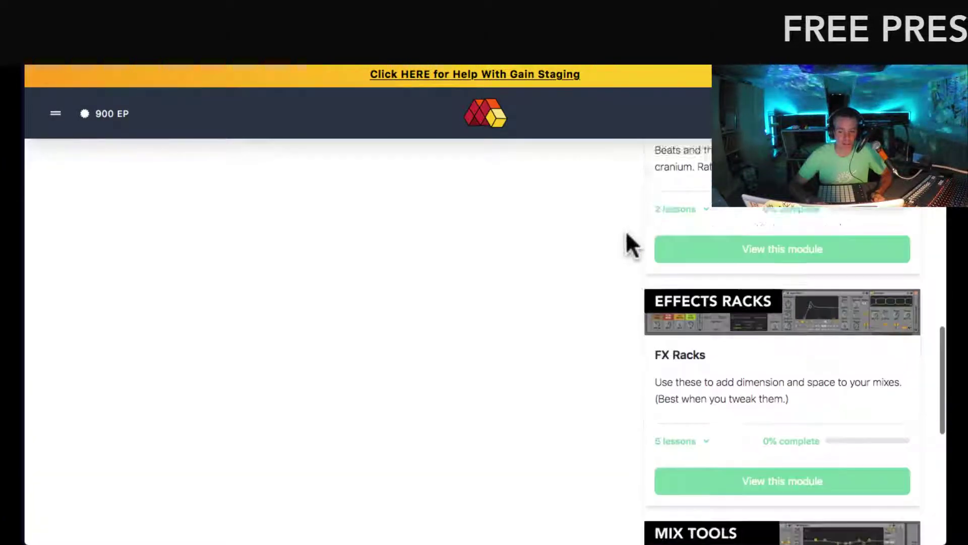
{"action": "left_click", "coordinate": [685, 222]}
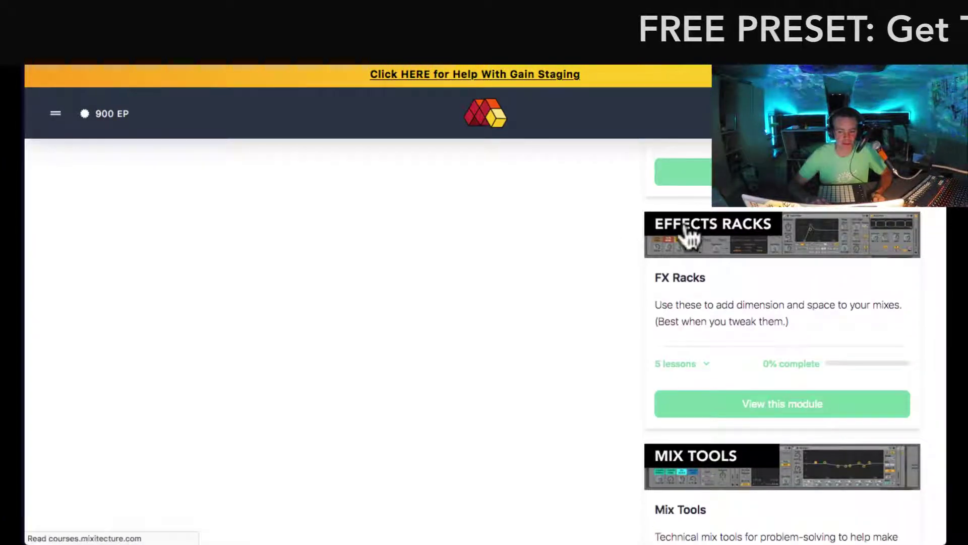
{"action": "scroll", "coordinate": [685, 272], "scroll_direction": "down", "scroll_amount": 2}
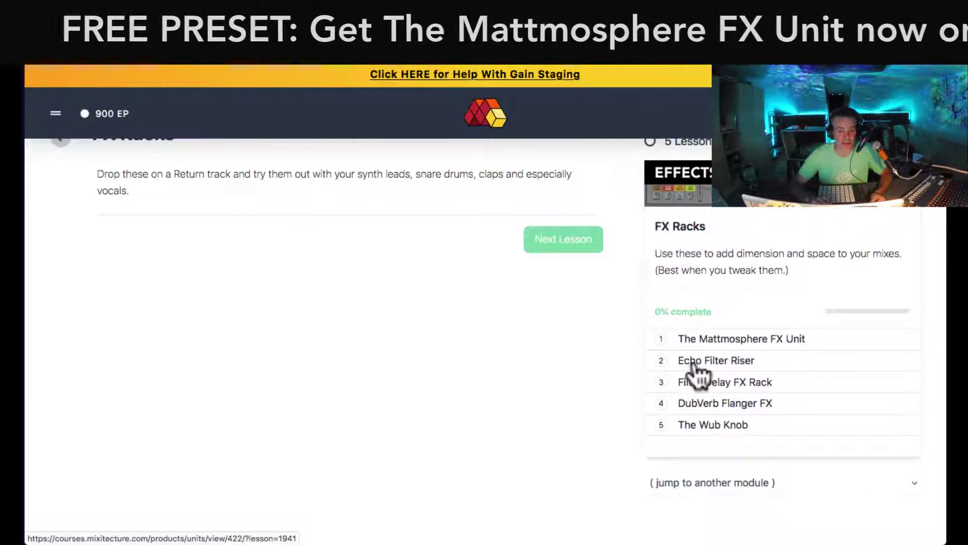
{"action": "left_click", "coordinate": [740, 340]}
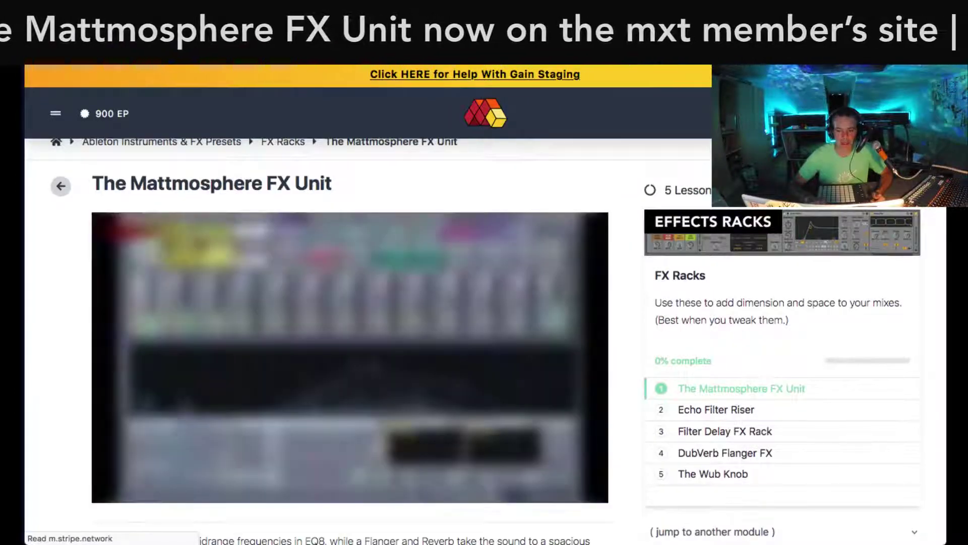
Step: Look through the Mattmosphere FX Unit lesson page, including its video, description and audio example
{"action": "scroll", "coordinate": [543, 249], "scroll_direction": "down", "scroll_amount": 2}
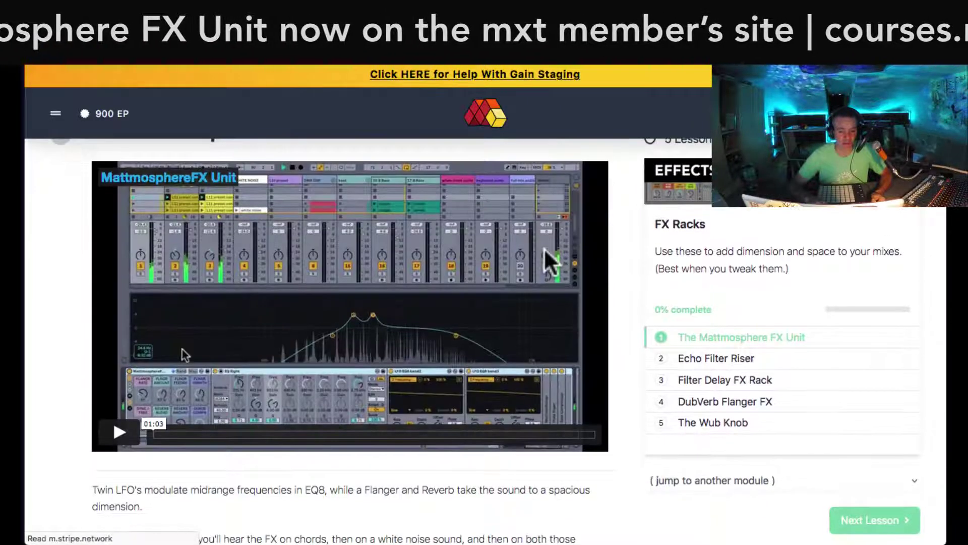
{"action": "scroll", "coordinate": [544, 248], "scroll_direction": "down", "scroll_amount": 7}
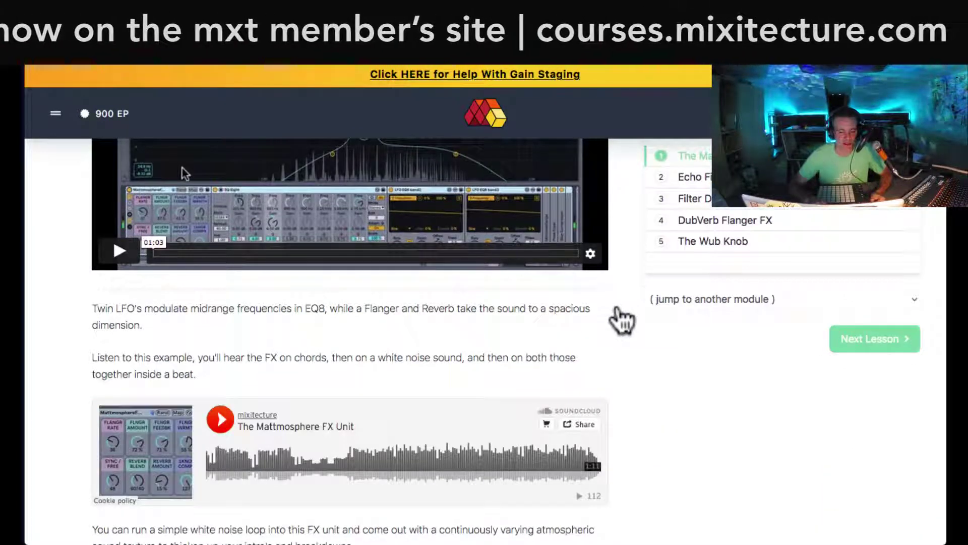
{"action": "scroll", "coordinate": [619, 309], "scroll_direction": "down", "scroll_amount": 9}
{"action": "scroll", "coordinate": [618, 308], "scroll_direction": "down", "scroll_amount": 14}
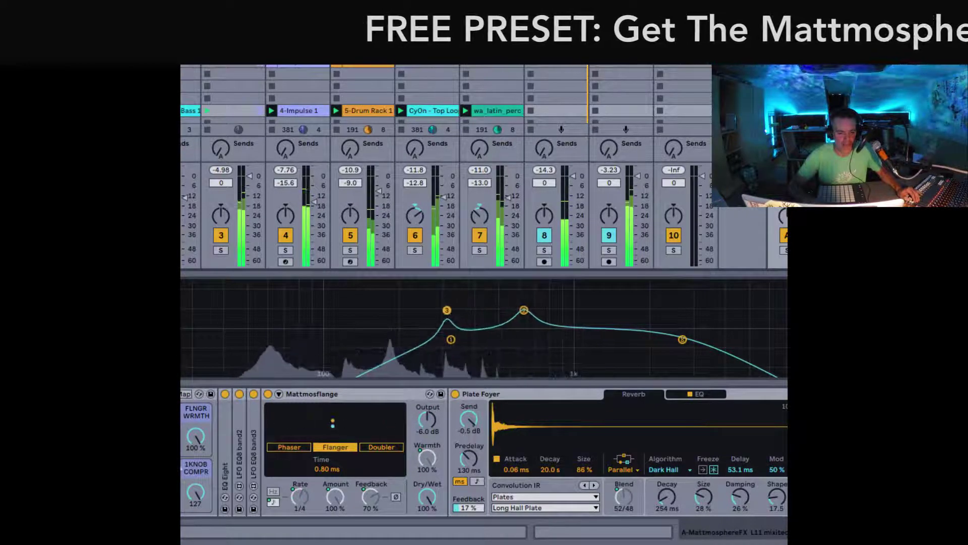
Step: Back in Ableton Live, lower the rack's 1KNOB COMPR macro to 28 and fold the Mattmosflange device
{"action": "left_click_drag", "start_coordinate": [195, 492], "coordinate": [194, 482]}
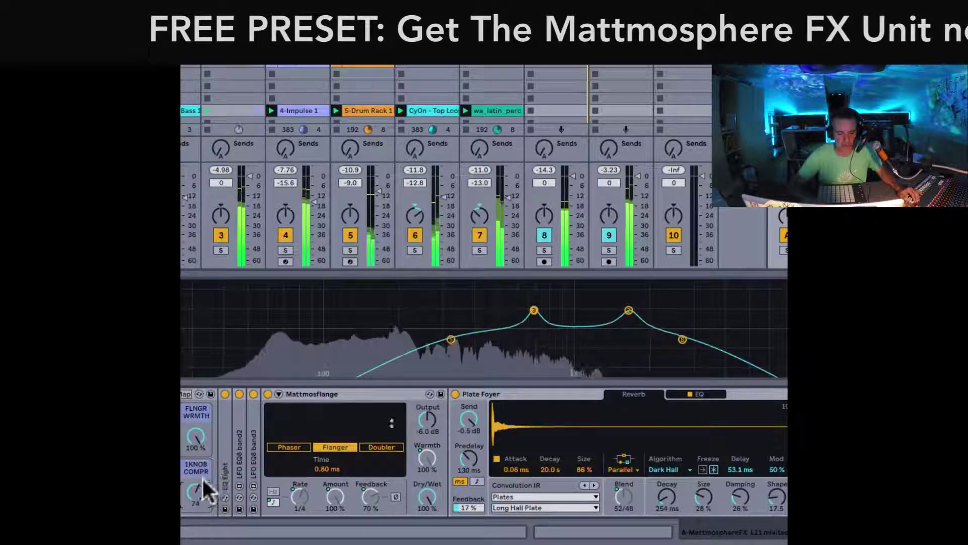
{"action": "double_click", "coordinate": [304, 395]}
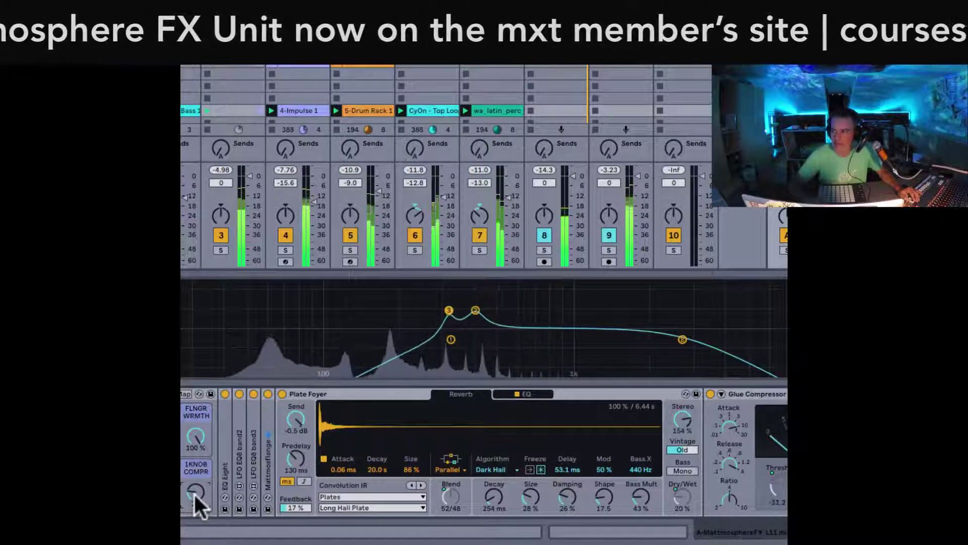
{"action": "left_click_drag", "start_coordinate": [194, 492], "coordinate": [193, 488]}
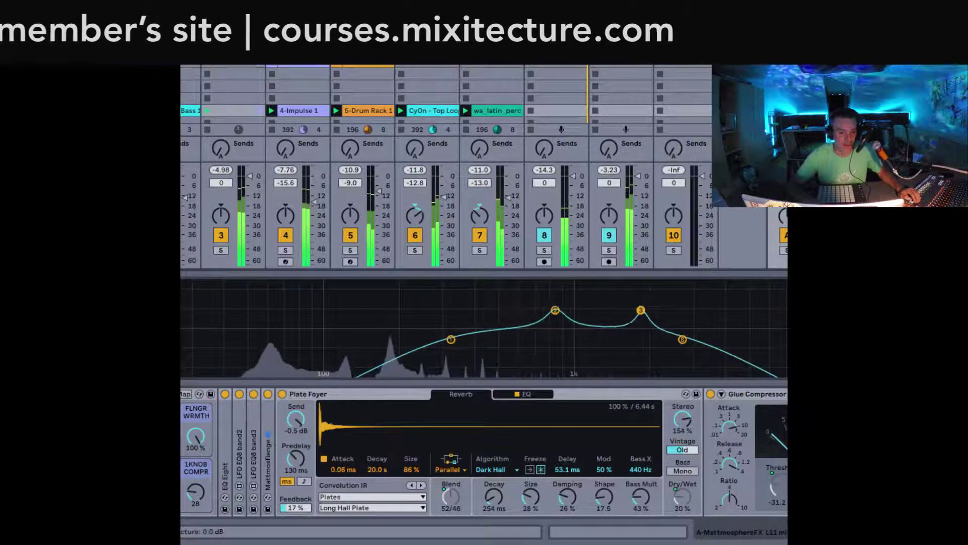
Step: Audition short bursts of track 3's send A with track 4 playing and muted, and re-enable track 4
{"action": "left_click", "coordinate": [220, 149]}
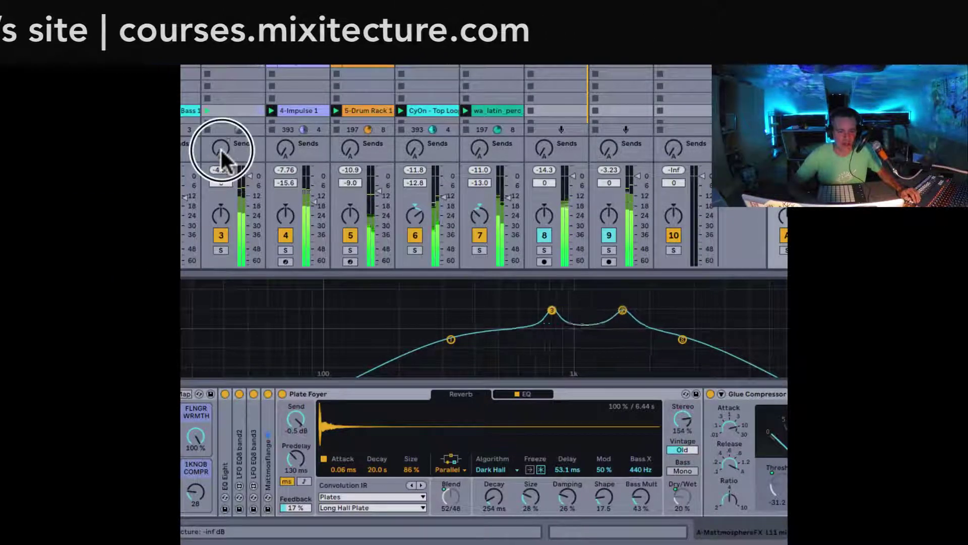
{"action": "left_click_drag", "start_coordinate": [220, 148], "coordinate": [220, 147]}
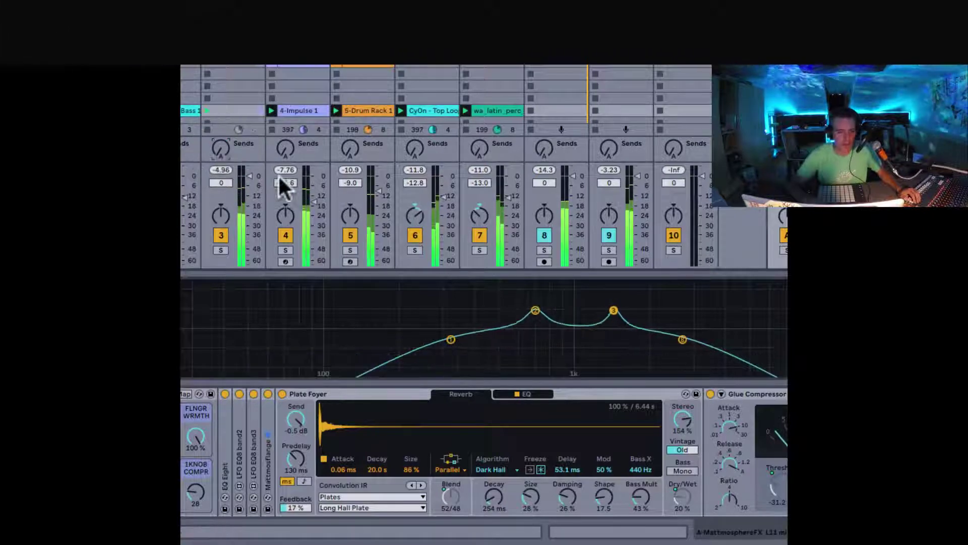
{"action": "left_click", "coordinate": [285, 236]}
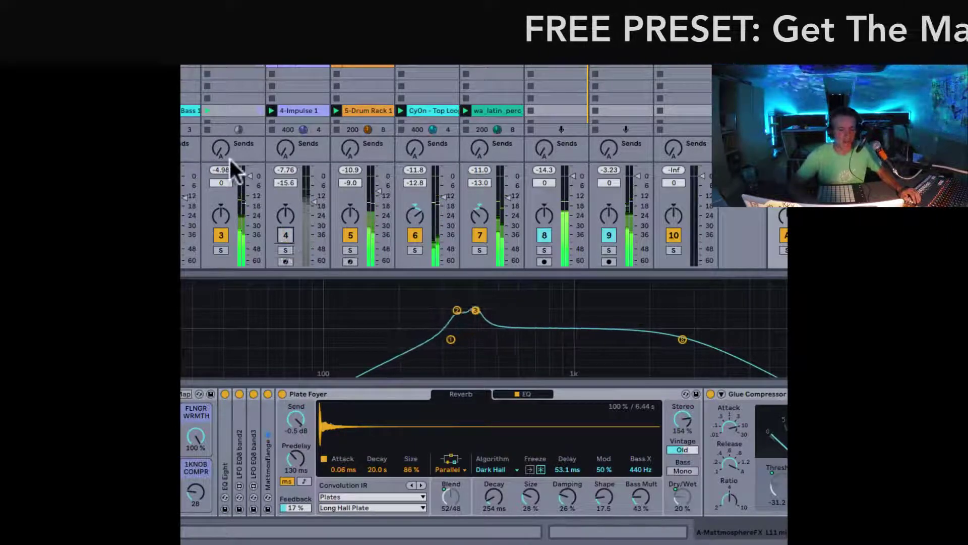
{"action": "left_click", "coordinate": [222, 153]}
{"action": "left_click_drag", "start_coordinate": [220, 152], "coordinate": [219, 150]}
{"action": "left_click", "coordinate": [285, 233]}
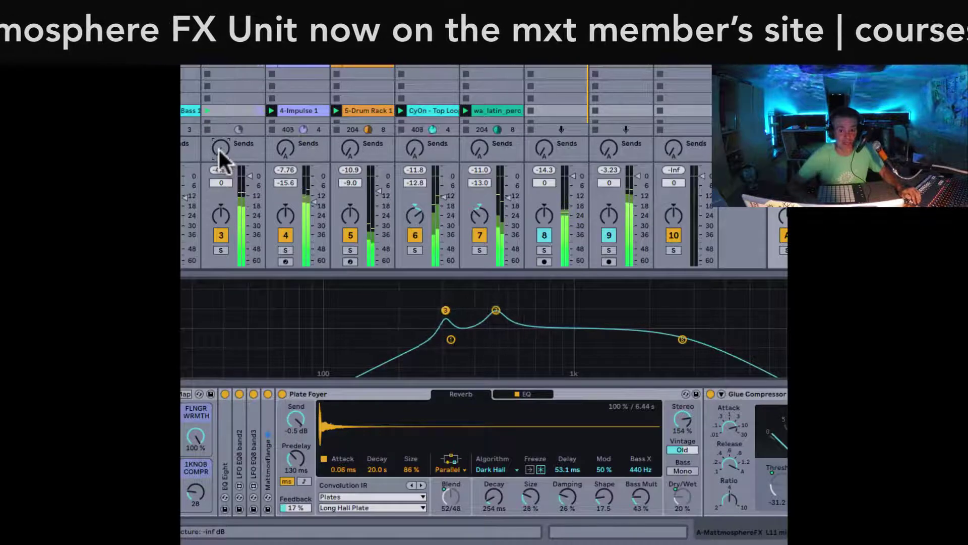
Step: Repeat the send A throws on track 3 up to 0 dB, muting track 4 and re-enabling it before closing the send
{"action": "mouse_move", "coordinate": [218, 147]}
{"action": "left_mouse_down"}
{"action": "mouse_move", "coordinate": [219, 129]}
{"action": "mouse_move", "coordinate": [219, 150]}
{"action": "left_mouse_up"}
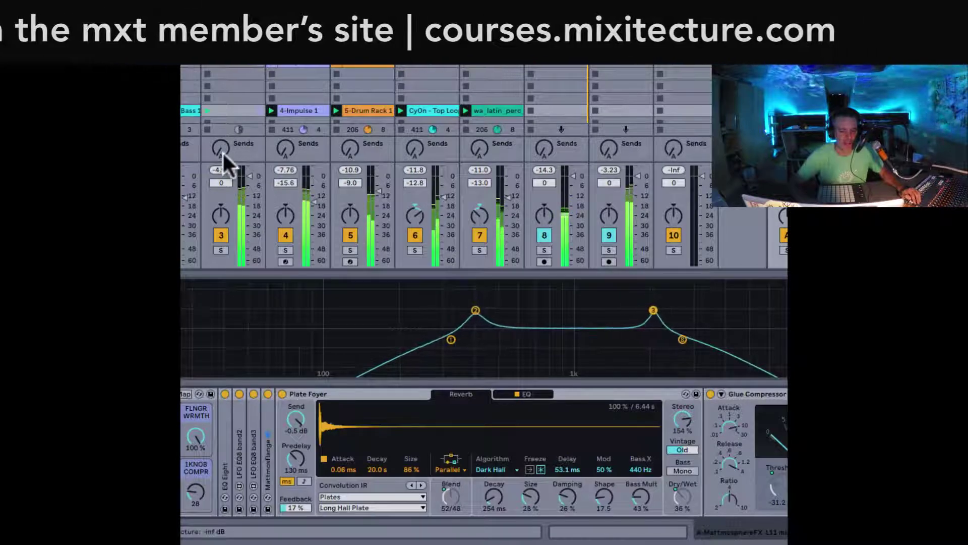
{"action": "left_click", "coordinate": [282, 232]}
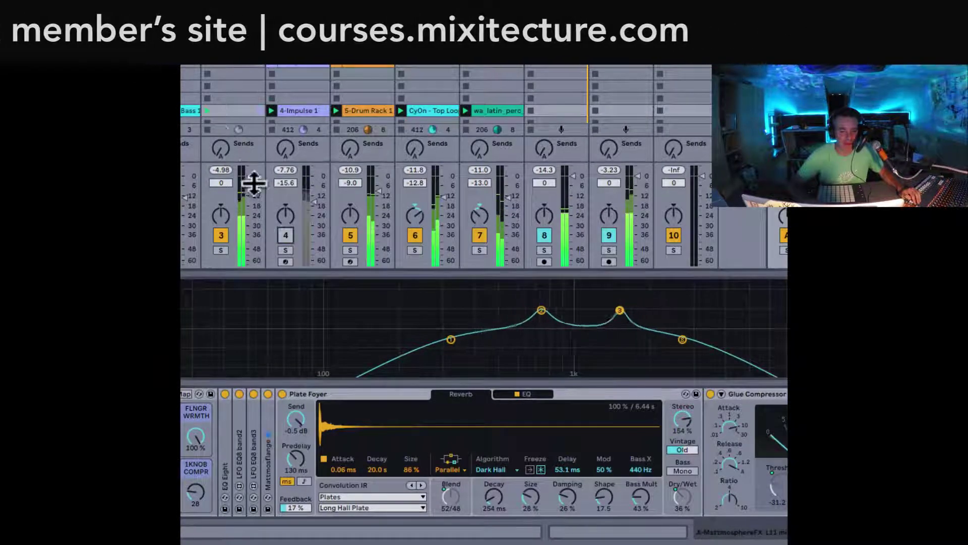
{"action": "left_click_drag", "start_coordinate": [219, 143], "coordinate": [219, 146]}
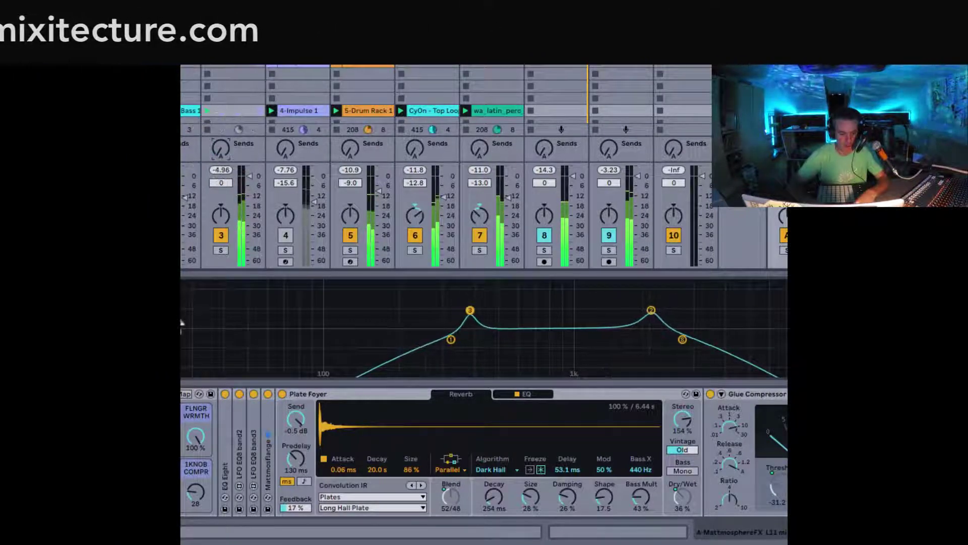
{"action": "left_click", "coordinate": [183, 394]}
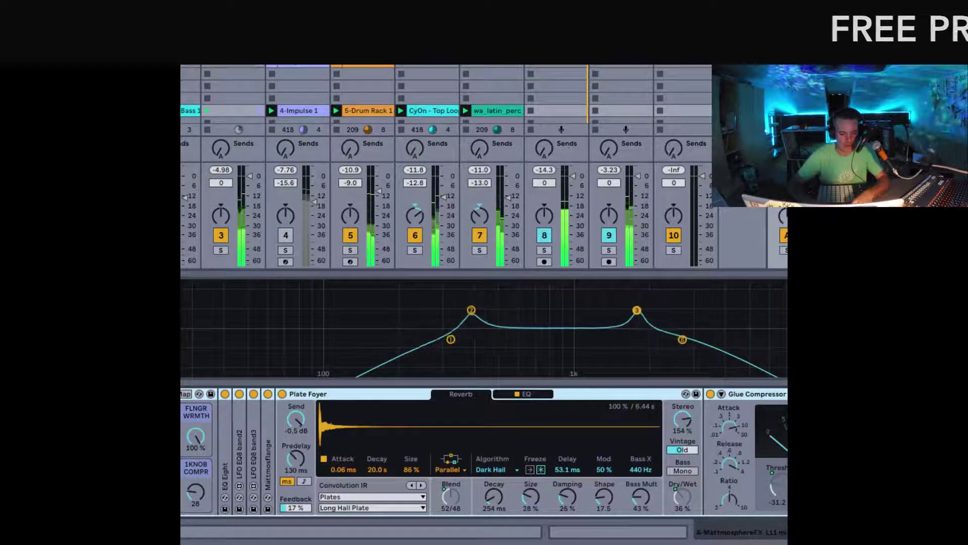
{"action": "left_click_drag", "start_coordinate": [216, 149], "coordinate": [216, 148]}
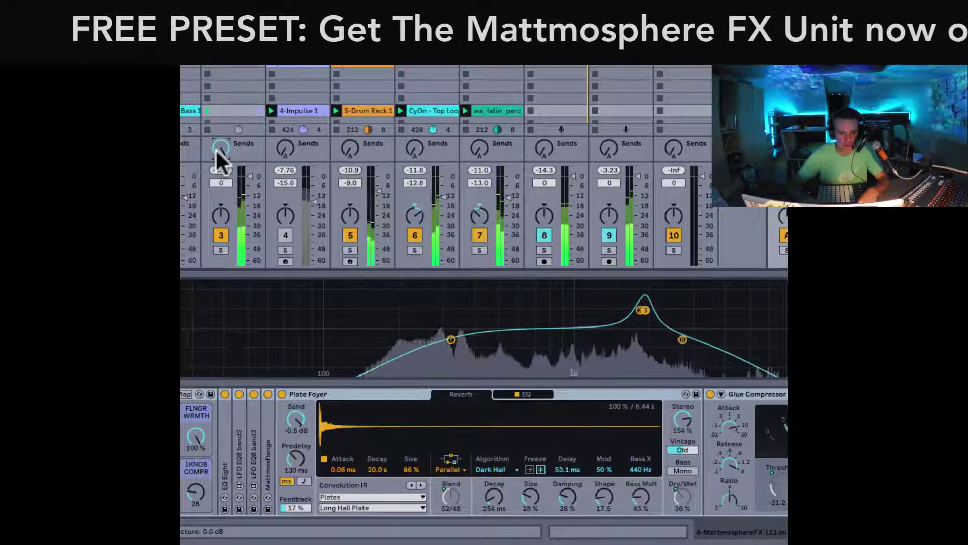
{"action": "left_click", "coordinate": [286, 235]}
{"action": "mouse_move", "coordinate": [220, 144]}
{"action": "left_mouse_down"}
{"action": "mouse_move", "coordinate": [220, 113]}
{"action": "mouse_move", "coordinate": [215, 175]}
{"action": "mouse_move", "coordinate": [215, 150]}
{"action": "left_mouse_up"}
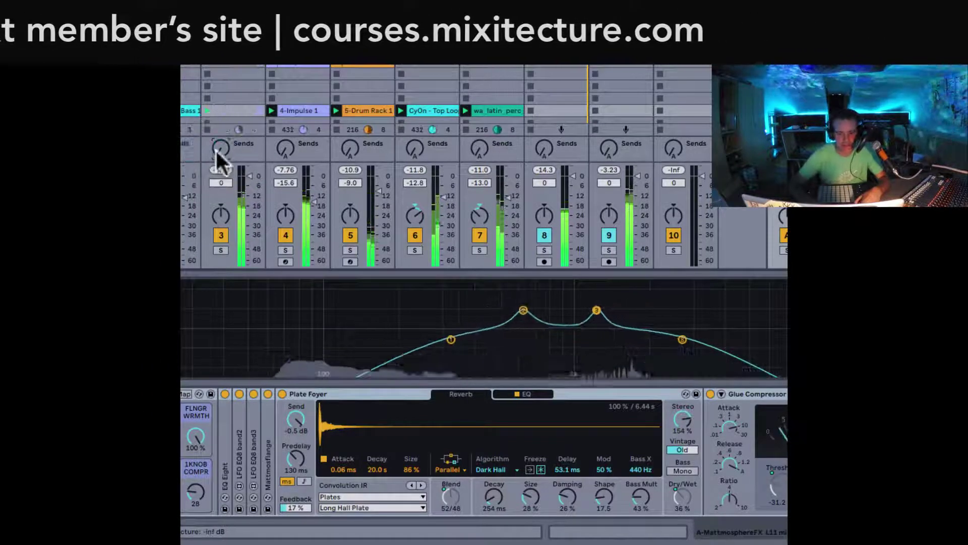
Step: Feed the wa_latin_perc track into send A with its volume lowered to -27.5 dB, and return the send to -inf dB
{"action": "left_click_drag", "start_coordinate": [476, 146], "coordinate": [478, 156]}
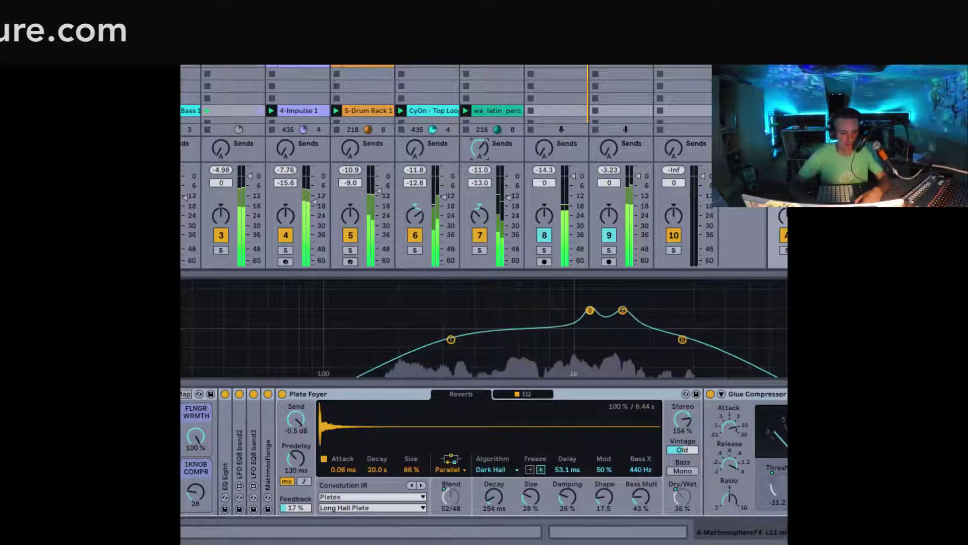
{"action": "left_click_drag", "start_coordinate": [160, 437], "coordinate": [159, 437]}
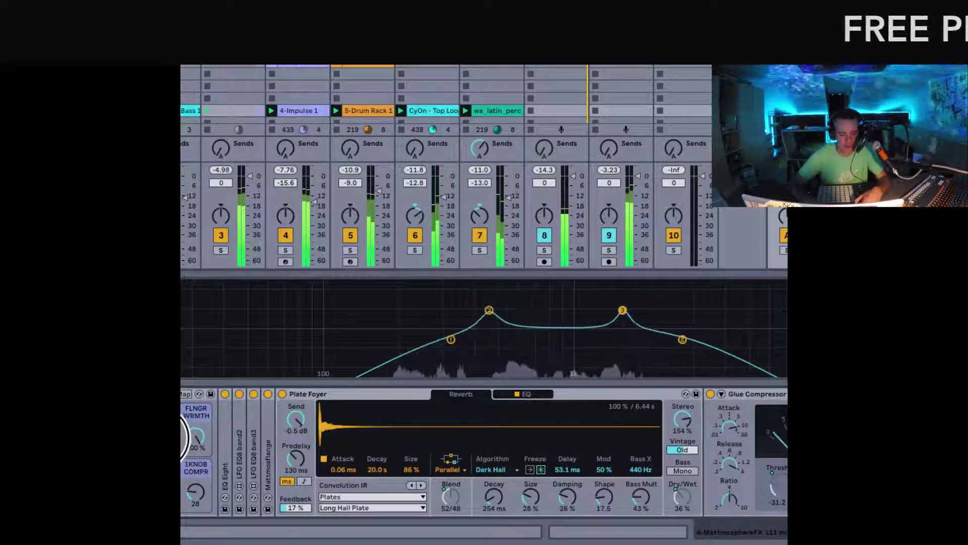
{"action": "left_click", "coordinate": [478, 155]}
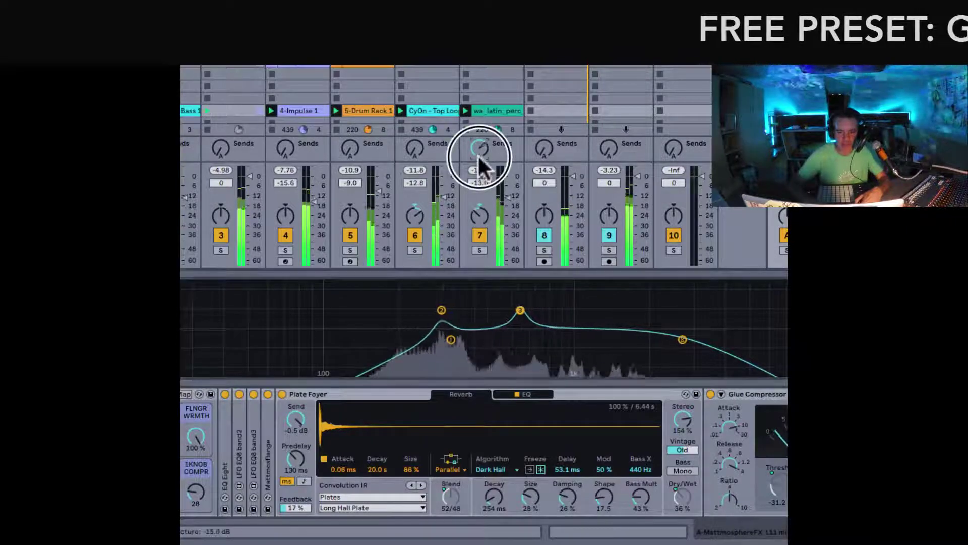
{"action": "left_click", "coordinate": [504, 204]}
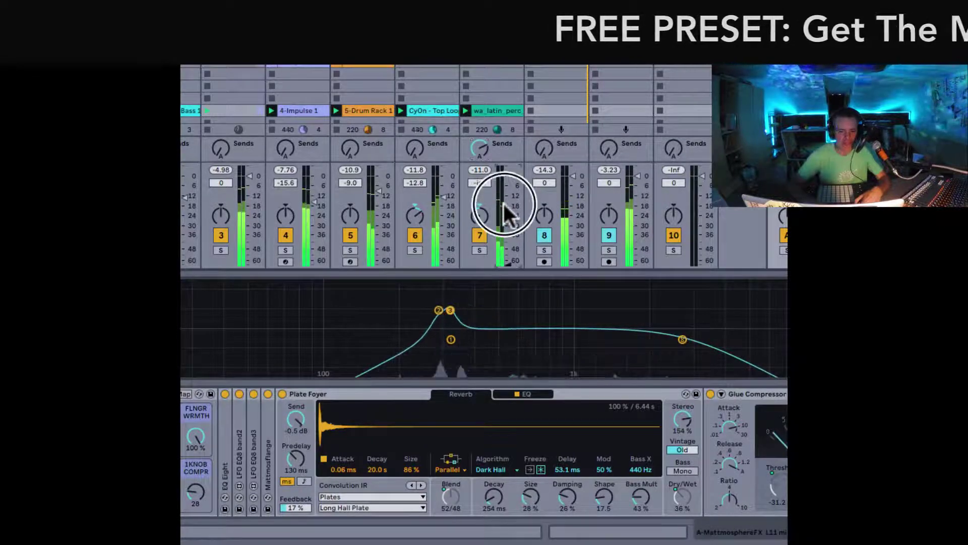
{"action": "left_click_drag", "start_coordinate": [503, 202], "coordinate": [504, 238]}
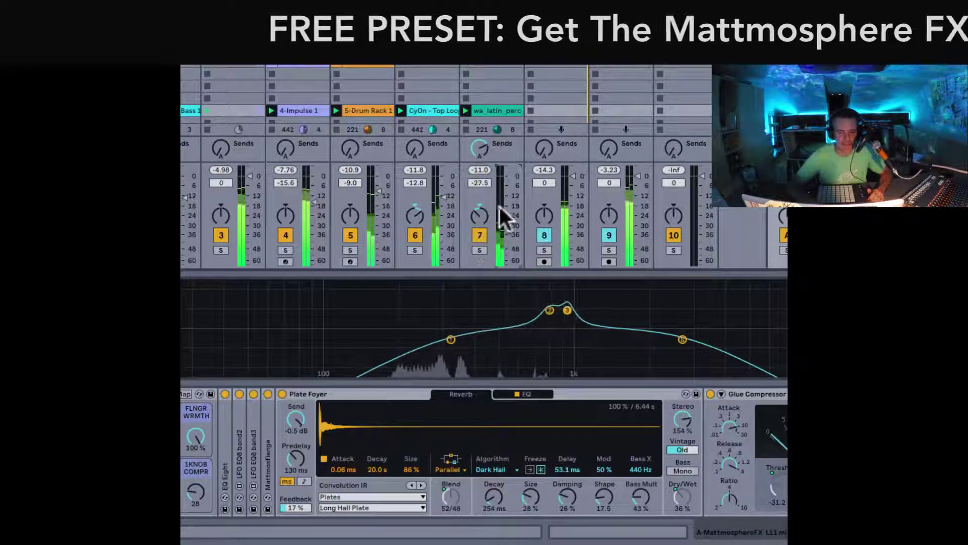
{"action": "left_click", "coordinate": [454, 373]}
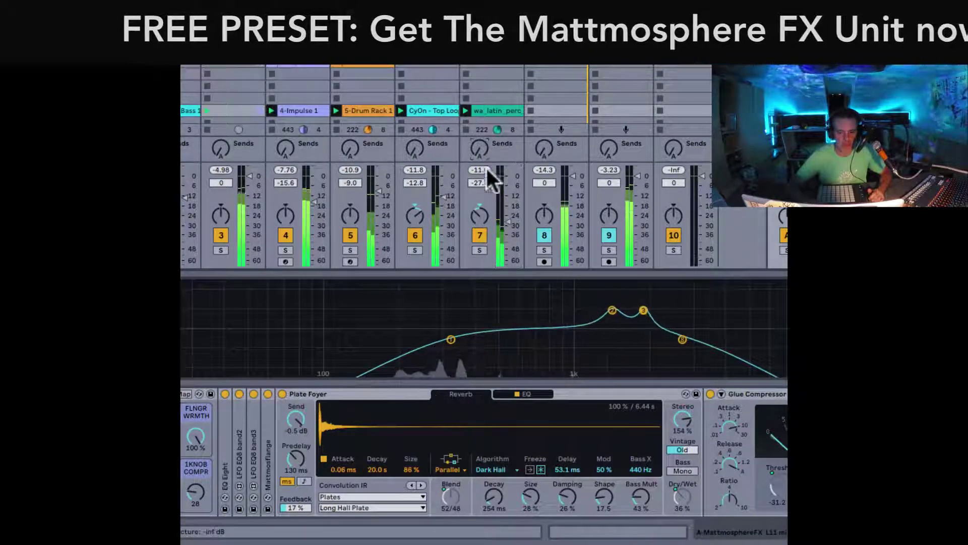
Step: Raise the wa_latin_perc track's volume to about -24.6 dB and turn its send A up and fully down again
{"action": "left_click", "coordinate": [504, 219]}
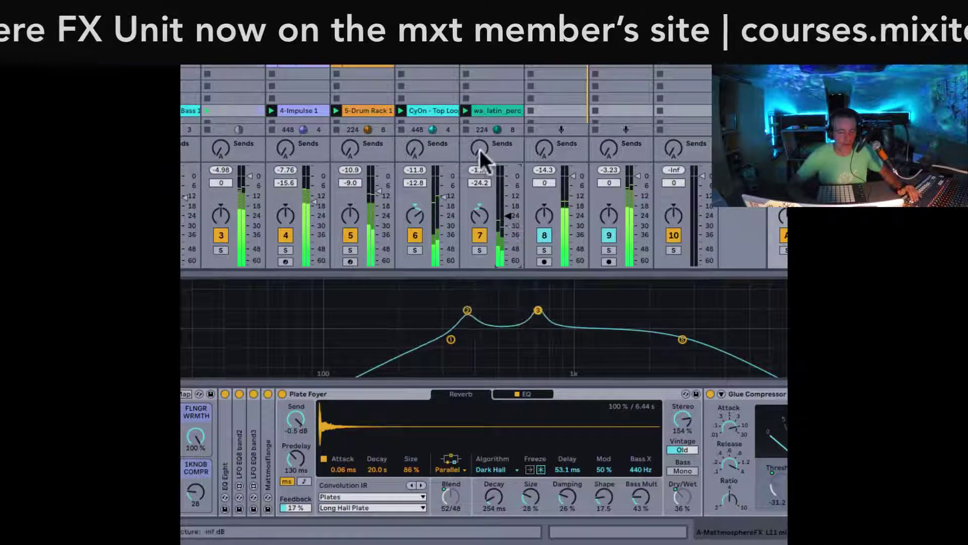
{"action": "left_click_drag", "start_coordinate": [479, 148], "coordinate": [479, 149]}
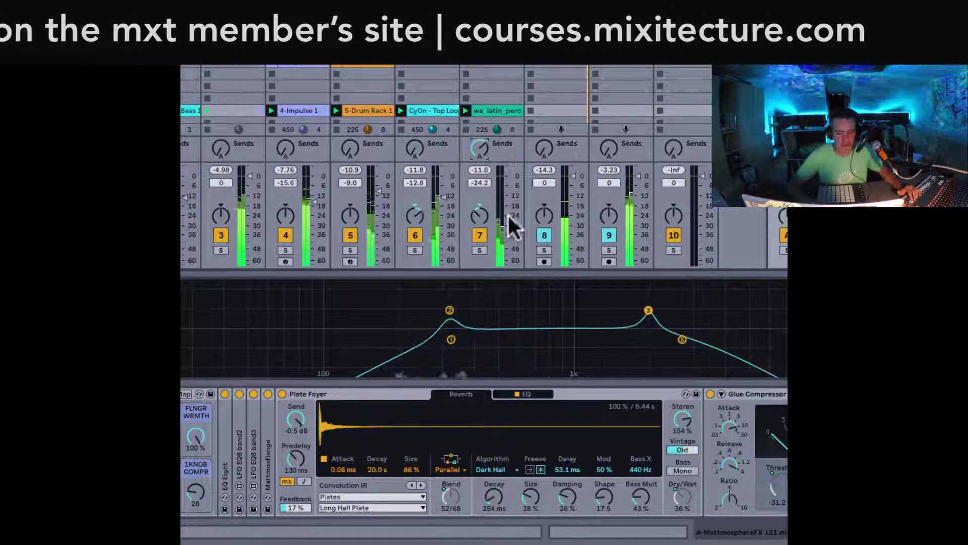
{"action": "left_click_drag", "start_coordinate": [509, 216], "coordinate": [505, 214]}
{"action": "left_click_drag", "start_coordinate": [479, 148], "coordinate": [467, 202]}
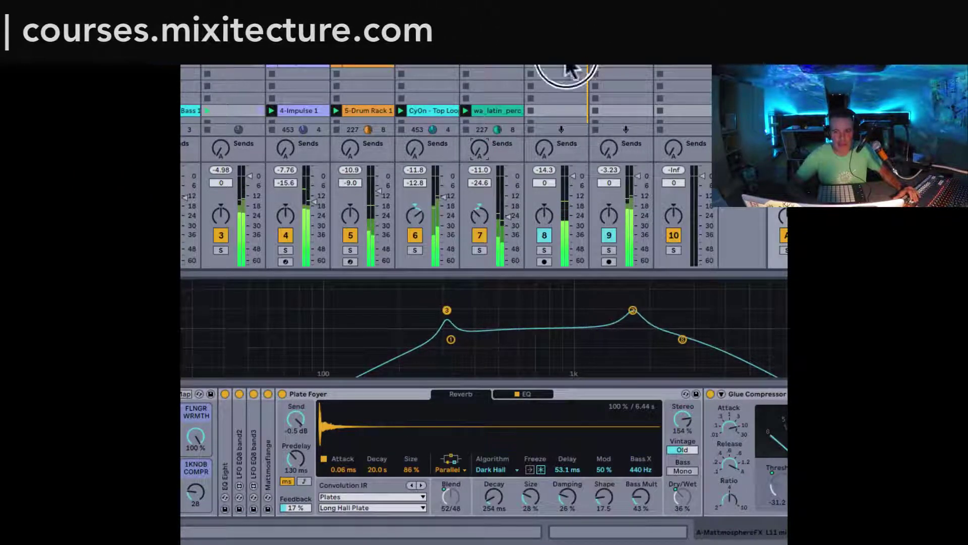
Step: Set track 9's send A to about -26 dB and the wa_latin_perc track's volume to -8.7 dB
{"action": "left_click_drag", "start_coordinate": [604, 148], "coordinate": [603, 148]}
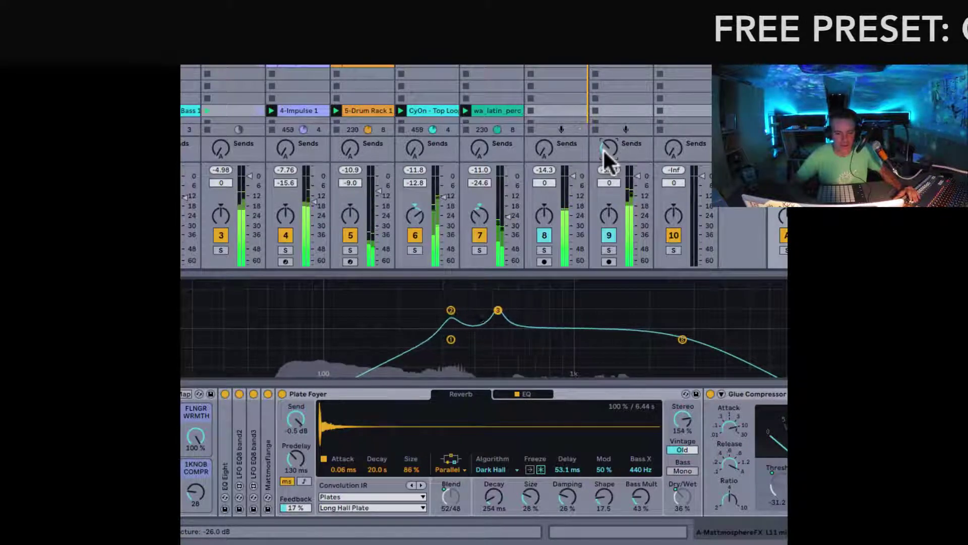
{"action": "left_click_drag", "start_coordinate": [508, 220], "coordinate": [506, 222]}
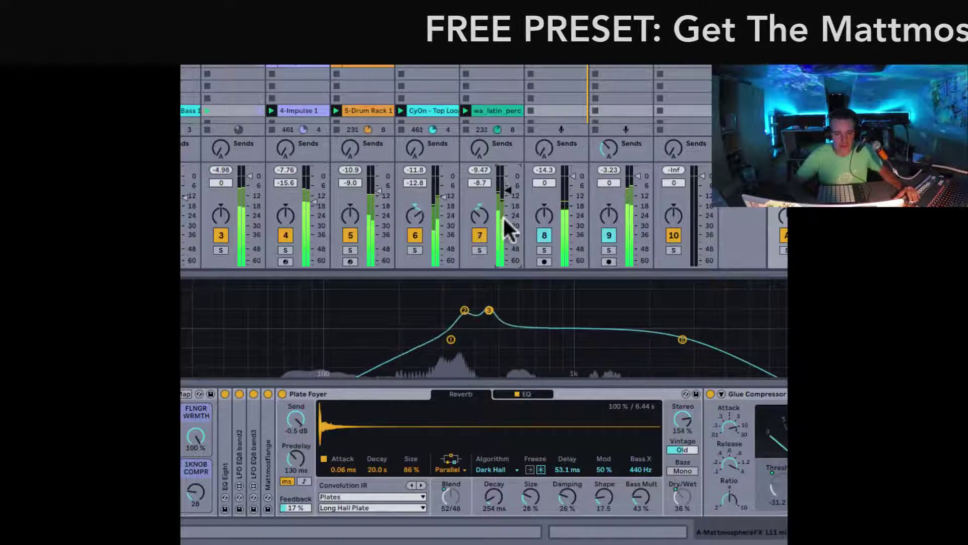
Step: Raise track 2's volume slightly and show the macros in its device chain
{"action": "left_click_drag", "start_coordinate": [186, 197], "coordinate": [184, 188]}
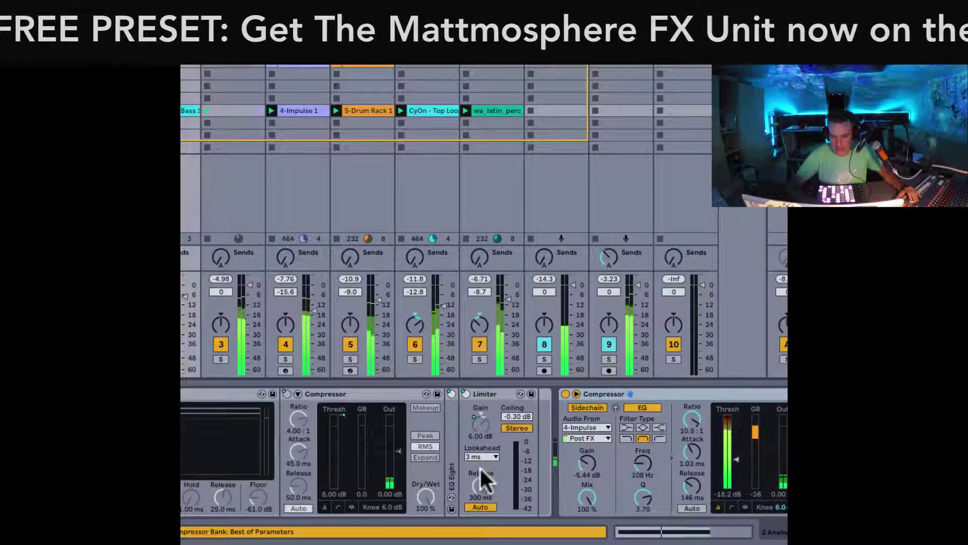
{"action": "scroll", "coordinate": [483, 480], "scroll_direction": "left", "scroll_amount": 5}
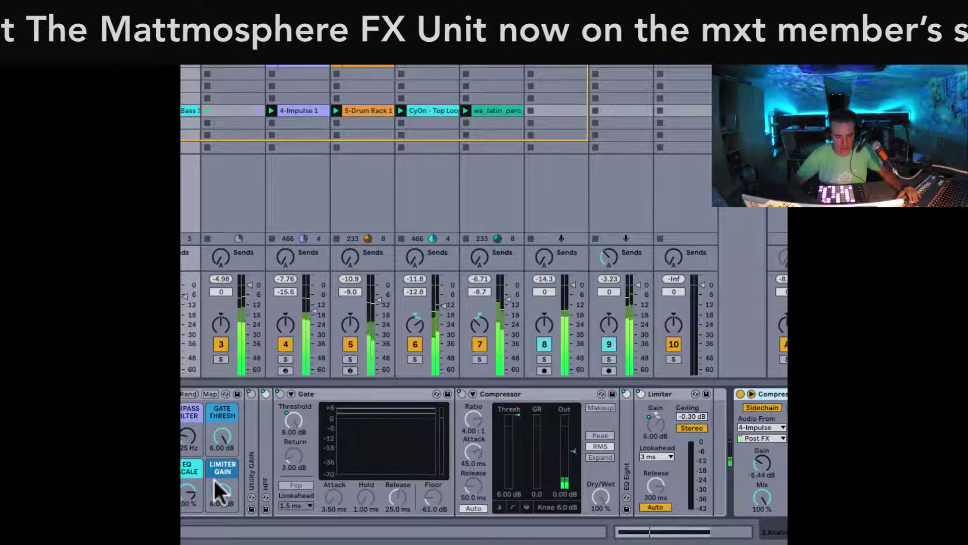
Step: Show the Filter 1 settings of track 2's Analog synth and adjust its Amp1 level
{"action": "scroll", "coordinate": [253, 398], "scroll_direction": "left", "scroll_amount": 8}
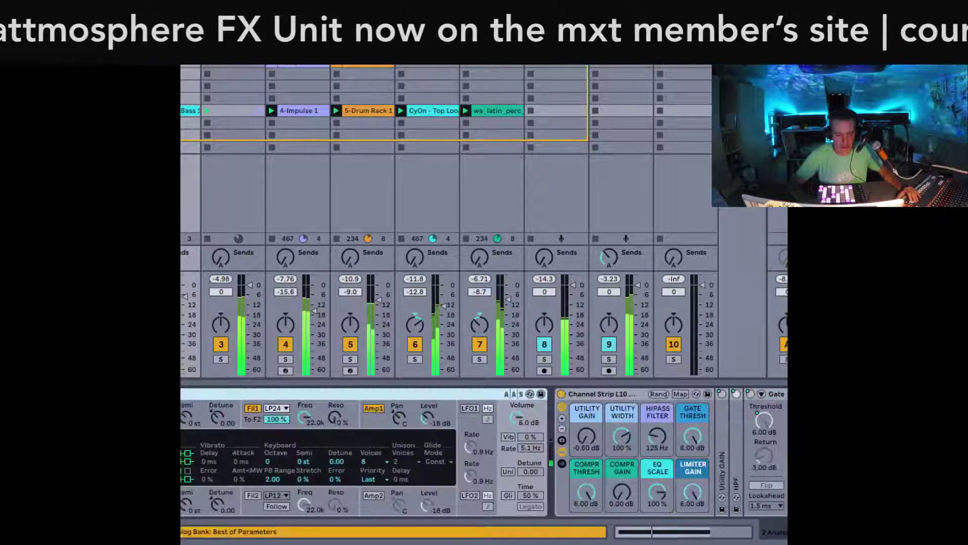
{"action": "left_click", "coordinate": [249, 417]}
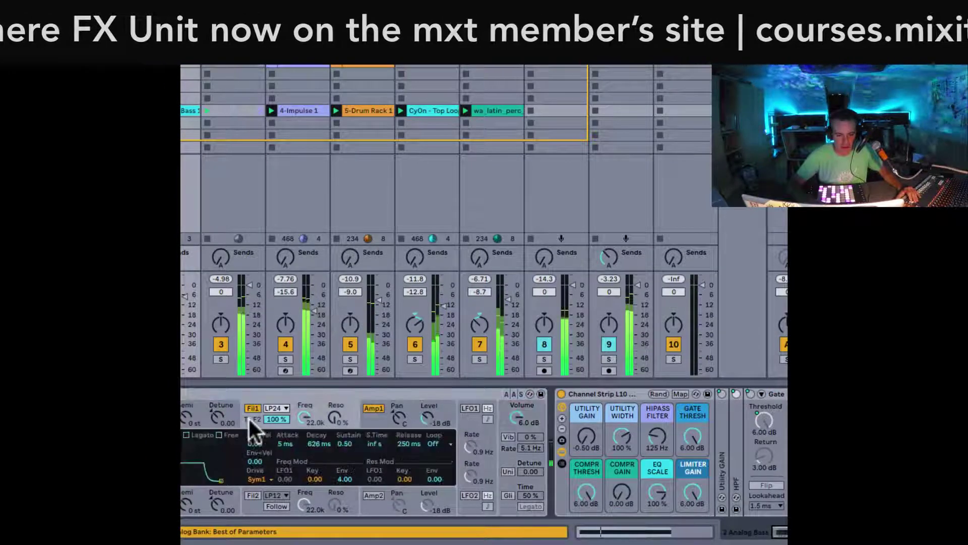
{"action": "left_click", "coordinate": [427, 419]}
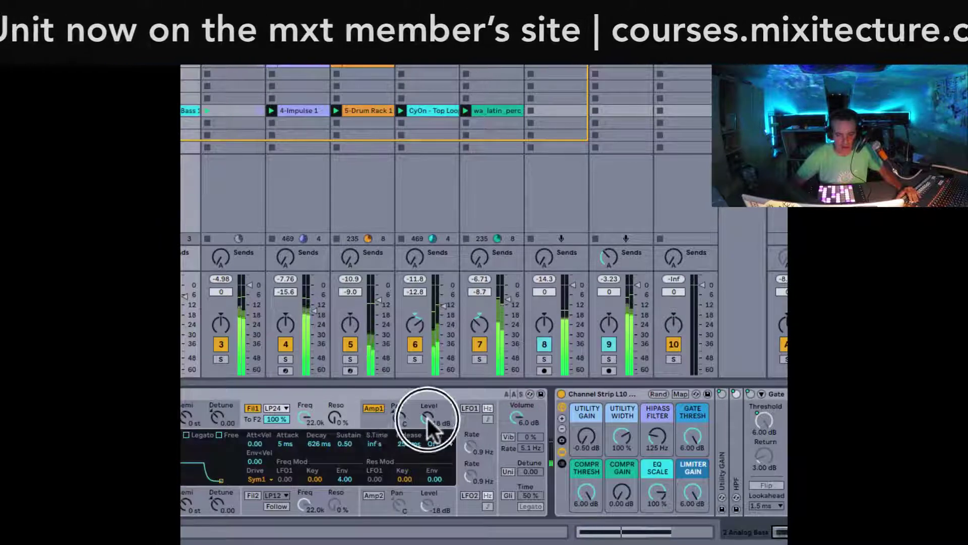
{"action": "left_click_drag", "start_coordinate": [427, 417], "coordinate": [428, 418]}
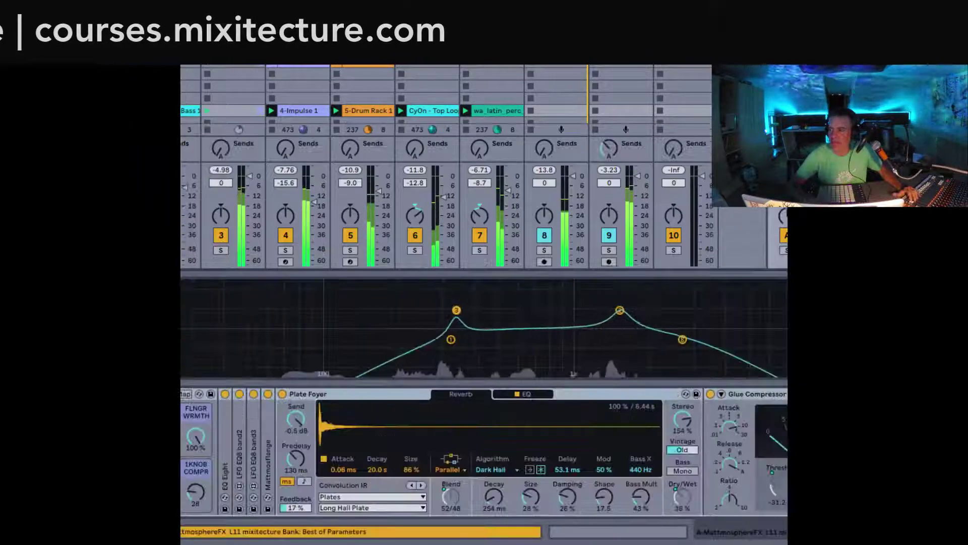
Step: Lower track 9's send A and unfold the EQ Eight and LFO EQ8 band2 devices in the return chain
{"action": "left_click", "coordinate": [609, 149]}
{"action": "left_click_drag", "start_coordinate": [608, 147], "coordinate": [608, 146]}
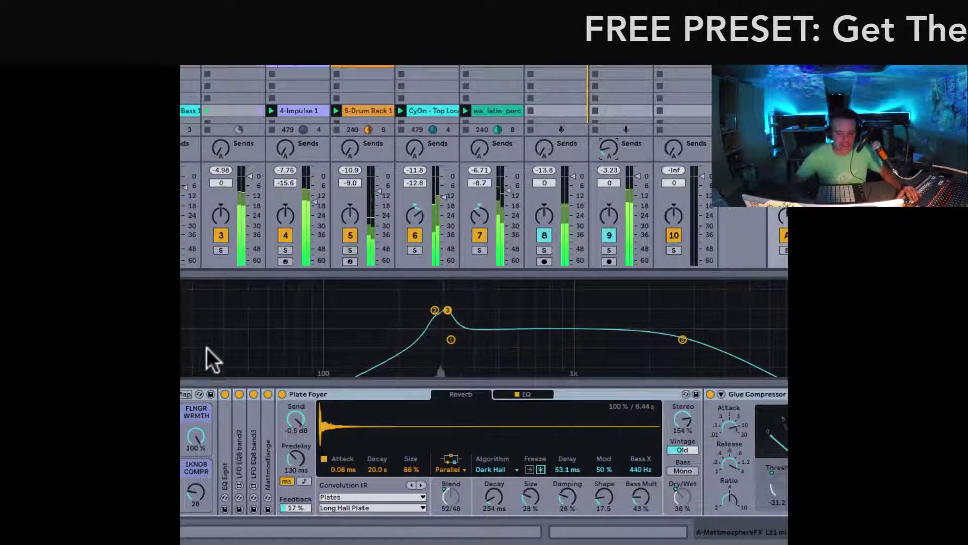
{"action": "double_click", "coordinate": [226, 454]}
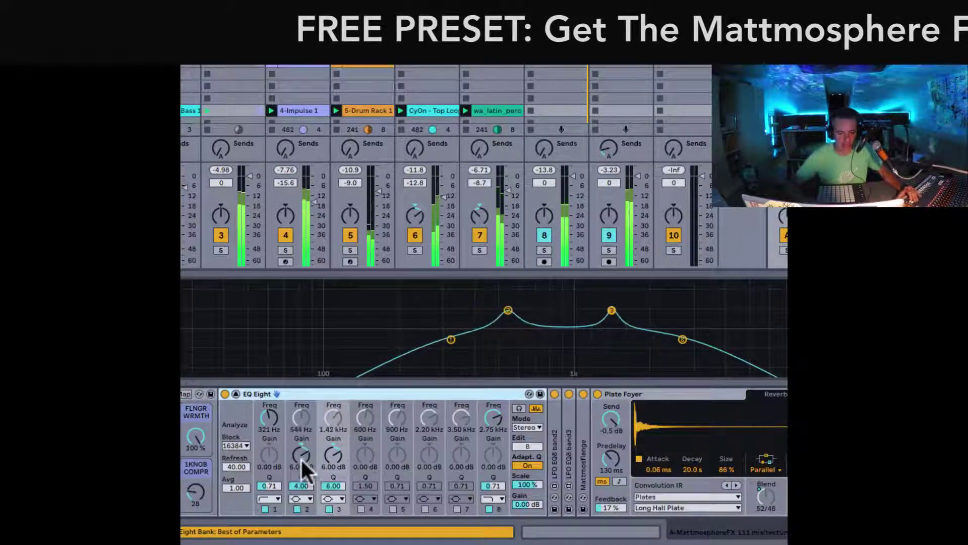
{"action": "double_click", "coordinate": [550, 443]}
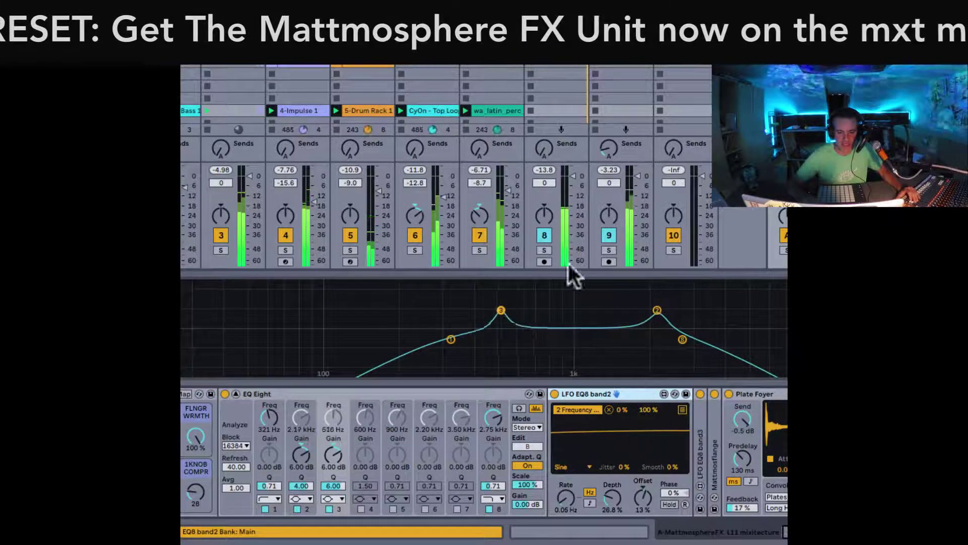
Step: Raise track 9's send A again and unfold the LFO EQ8 band3 and Mattmosflange devices
{"action": "left_click_drag", "start_coordinate": [607, 150], "coordinate": [607, 141]}
{"action": "double_click", "coordinate": [695, 435]}
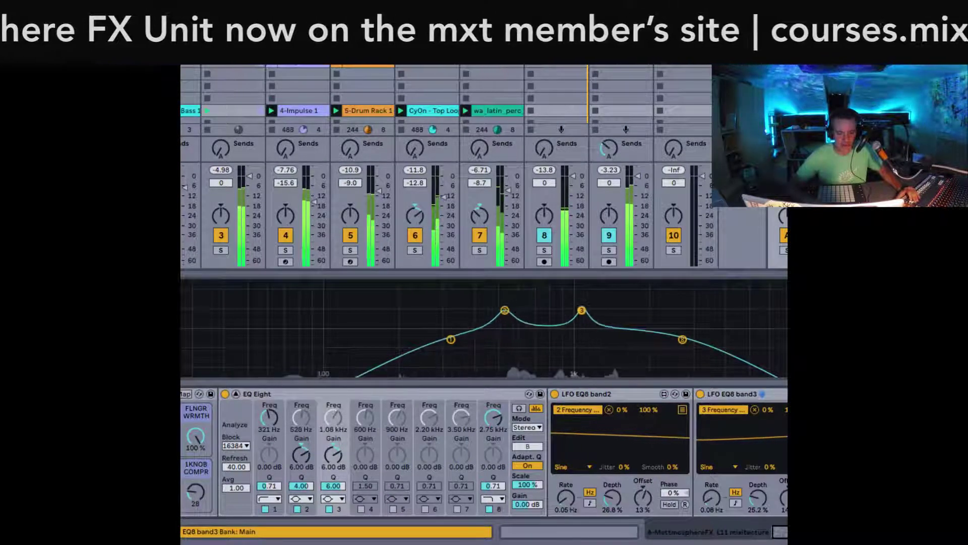
{"action": "scroll", "coordinate": [436, 440], "scroll_direction": "right", "scroll_amount": 5}
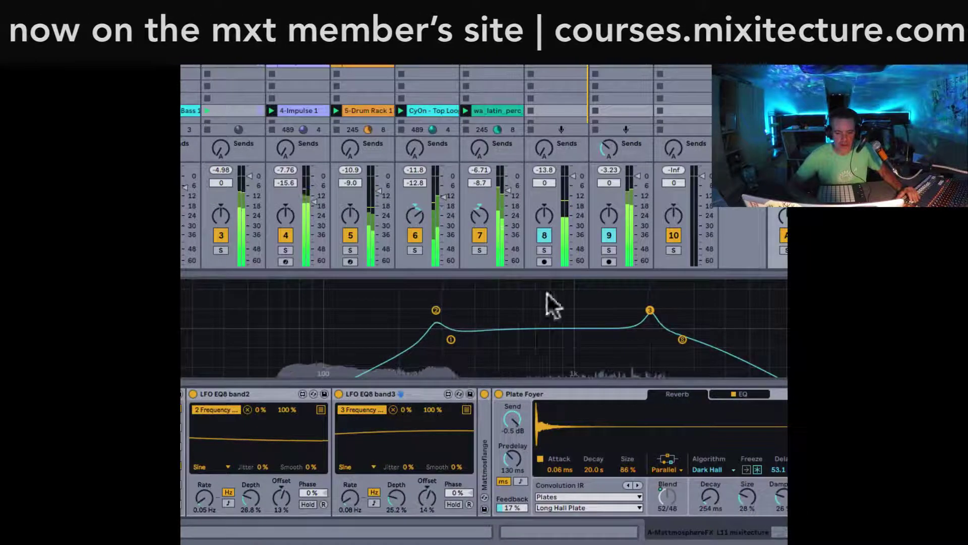
{"action": "double_click", "coordinate": [484, 437]}
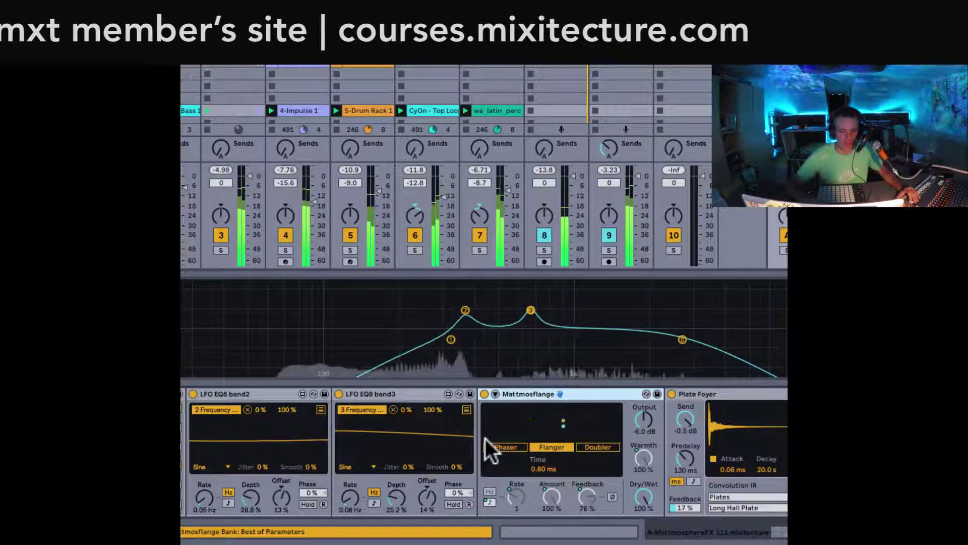
{"action": "scroll", "coordinate": [382, 443], "scroll_direction": "left", "scroll_amount": 5}
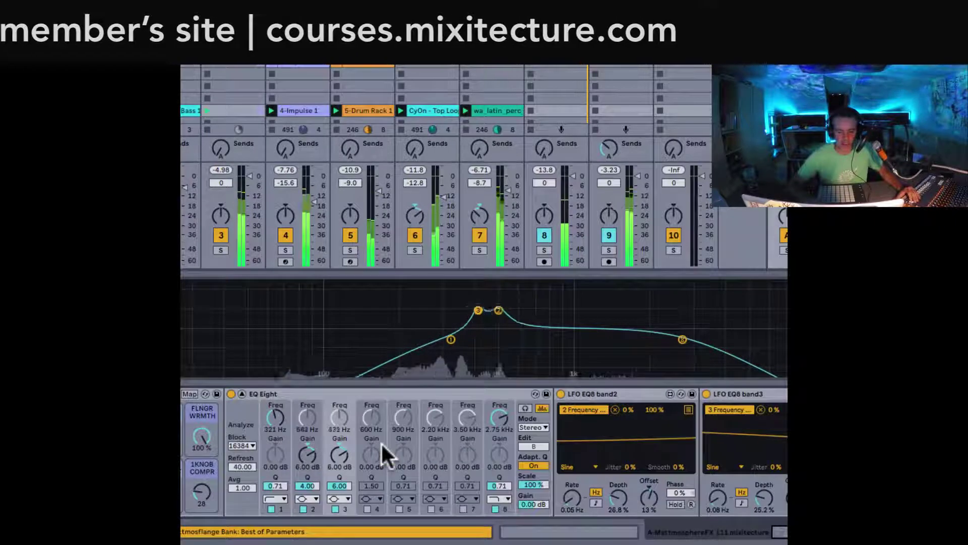
Step: Fold EQ Eight, Mattmosflange, both LFO devices and Plate Foyer, leaving only the Glue Compressor unfolded in the return chain
{"action": "double_click", "coordinate": [274, 393]}
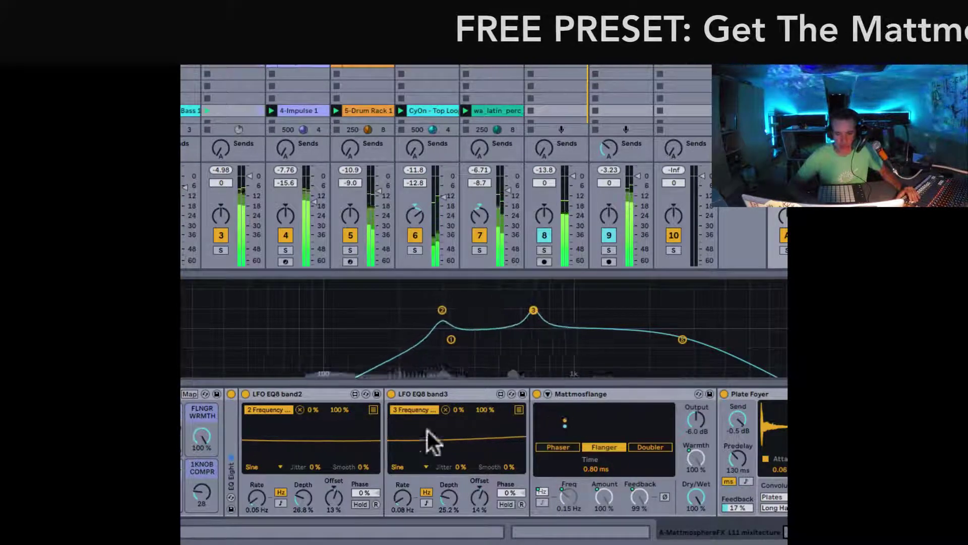
{"action": "double_click", "coordinate": [596, 391]}
{"action": "double_click", "coordinate": [445, 392]}
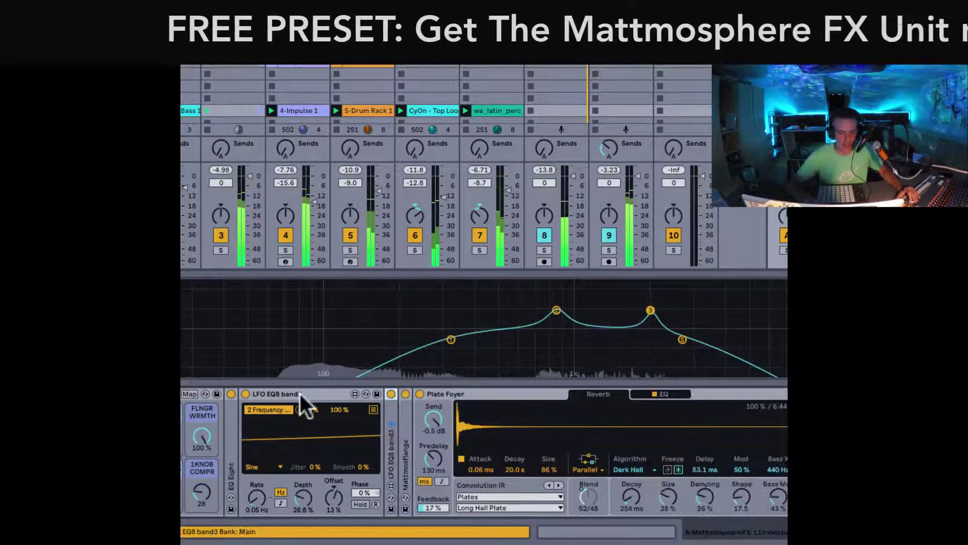
{"action": "double_click", "coordinate": [301, 394]}
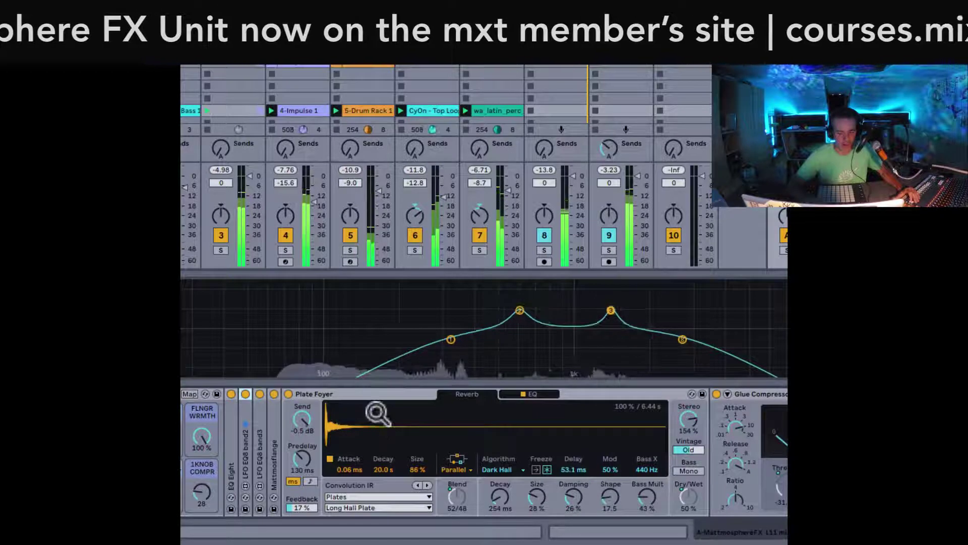
{"action": "double_click", "coordinate": [338, 395]}
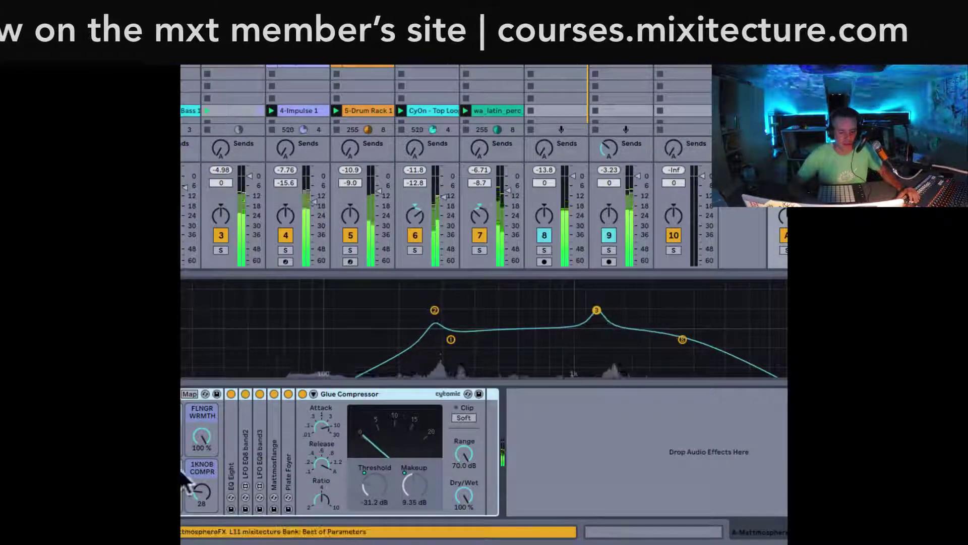
Step: Set the 1KNOB COMPR macro to 20 and undo the extra macros 9 and 10 added to the rack
{"action": "left_click", "coordinate": [199, 493]}
{"action": "mouse_move", "coordinate": [200, 493]}
{"action": "left_mouse_down"}
{"action": "mouse_move", "coordinate": [198, 474]}
{"action": "mouse_move", "coordinate": [200, 491]}
{"action": "left_mouse_up"}
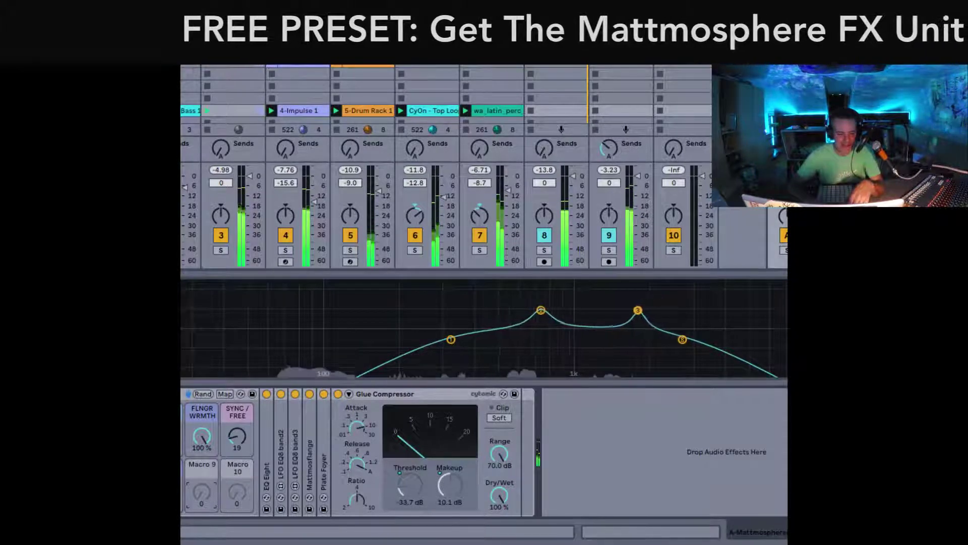
{"action": "key", "text": "super+z"}
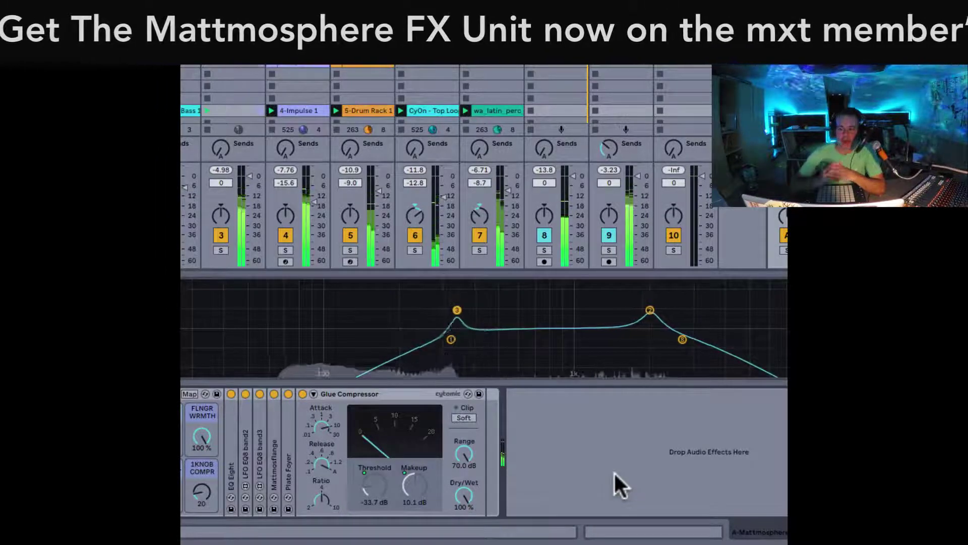
{"action": "left_click", "coordinate": [610, 157]}
Step: Switch to the browser, log out of the Mixitecture member's site and collapse the welcome area on its home page
{"action": "left_click", "coordinate": [486, 153]}
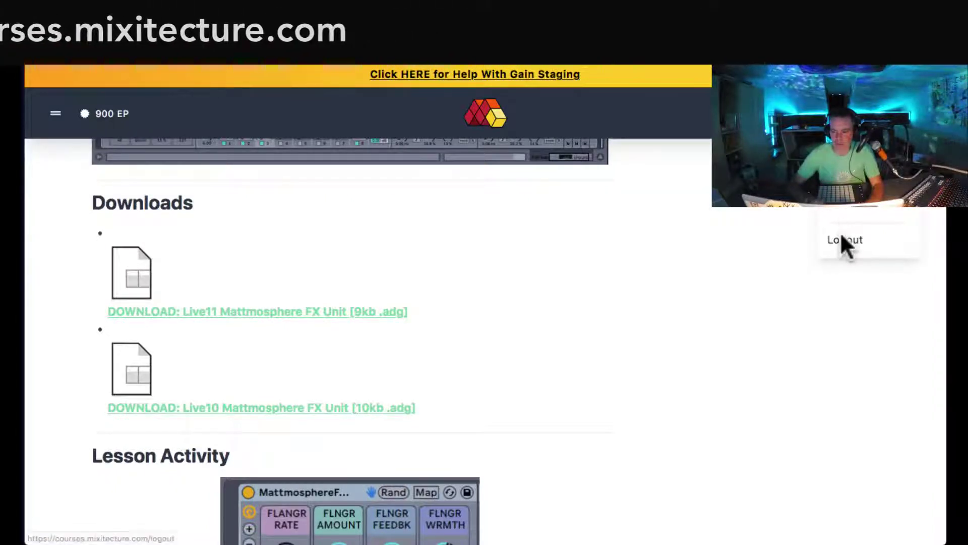
{"action": "left_click", "coordinate": [841, 235]}
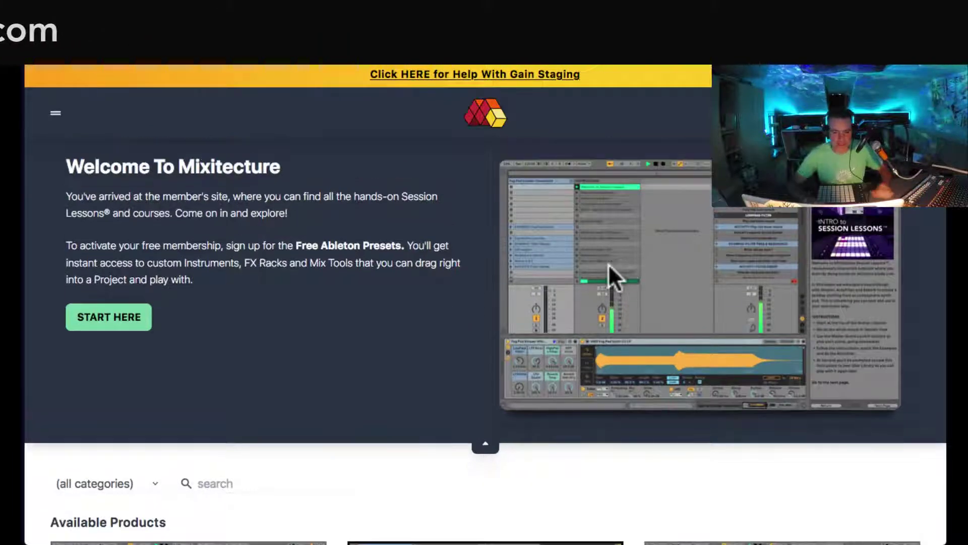
{"action": "left_click", "coordinate": [670, 265]}
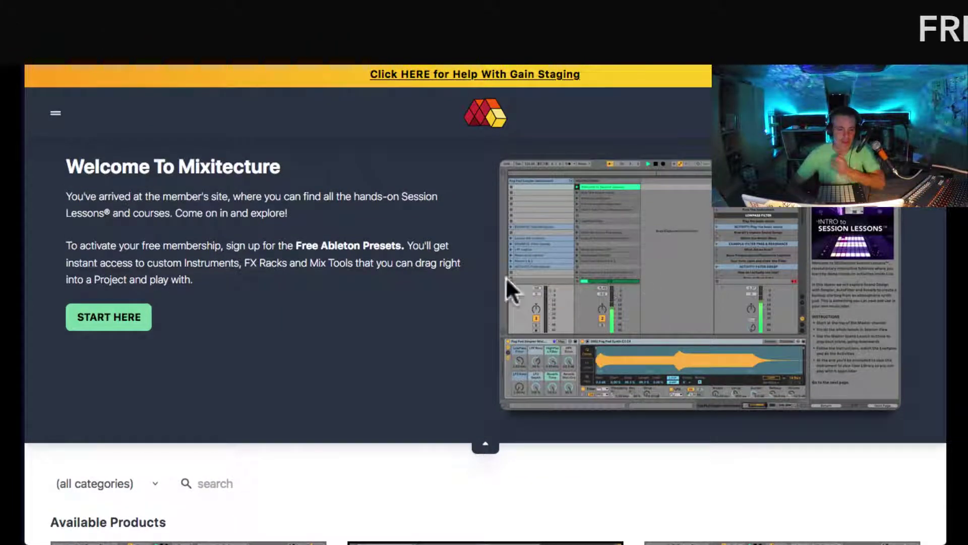
{"action": "scroll", "coordinate": [452, 244], "scroll_direction": "down", "scroll_amount": 3}
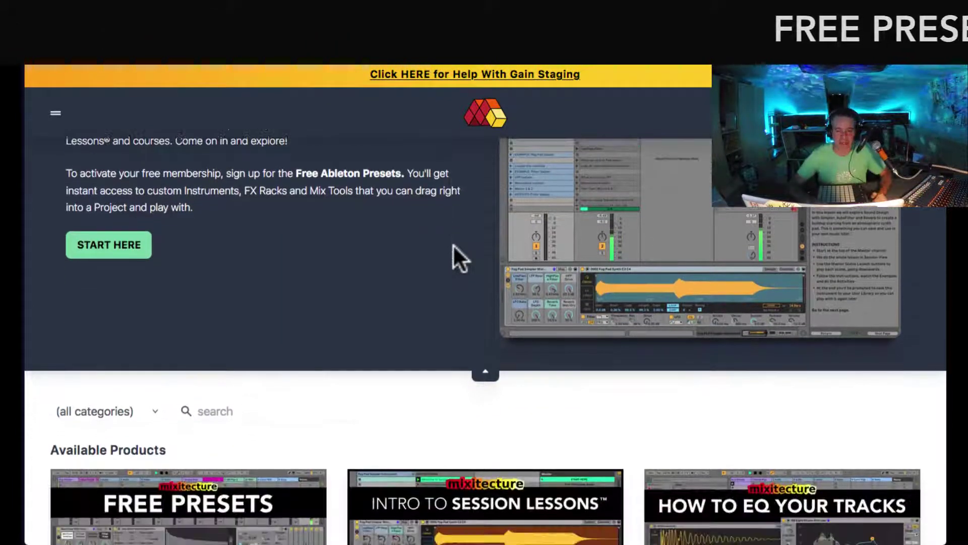
{"action": "left_click", "coordinate": [486, 375]}
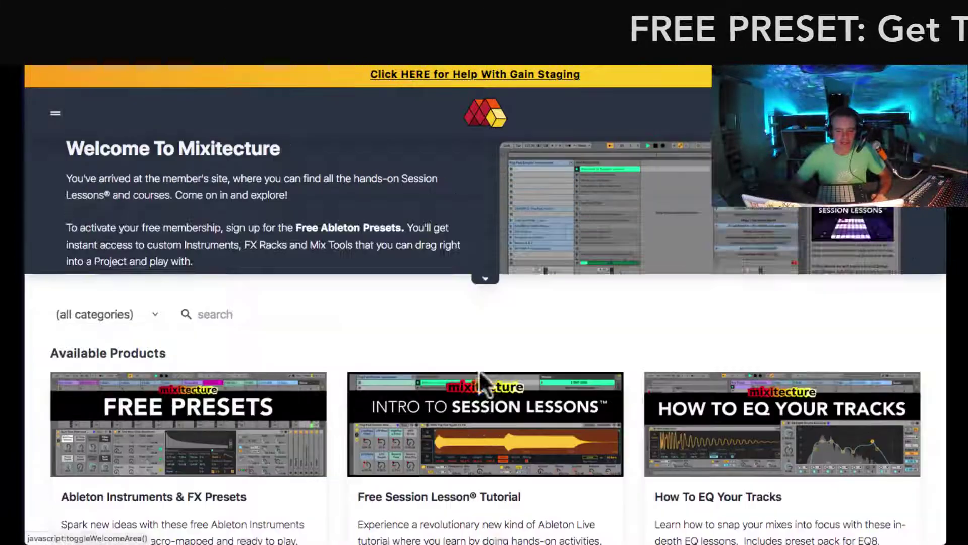
Step: Look through all the courses and Session Lessons under Available Products, returning to the Free Presets entry
{"action": "scroll", "coordinate": [403, 295], "scroll_direction": "down", "scroll_amount": 5}
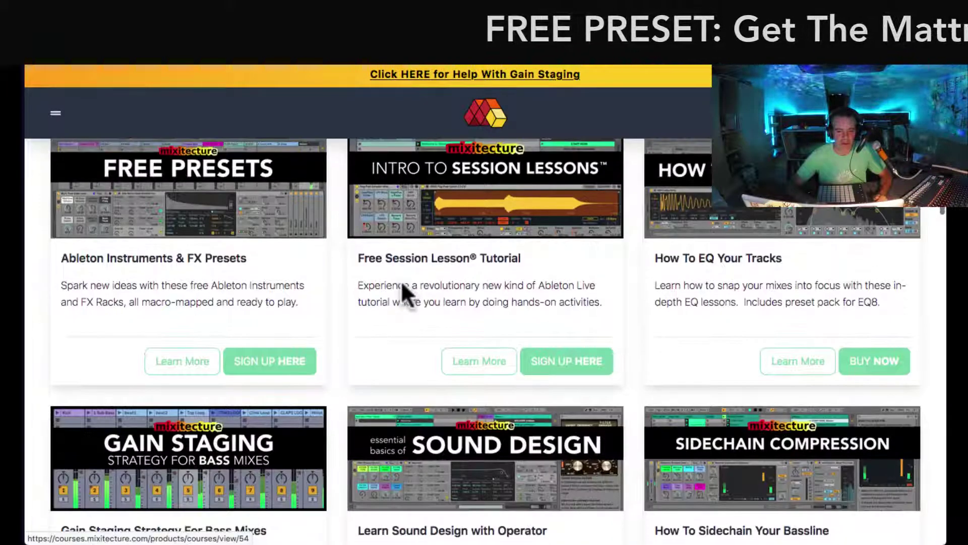
{"action": "scroll", "coordinate": [402, 284], "scroll_direction": "down", "scroll_amount": 2}
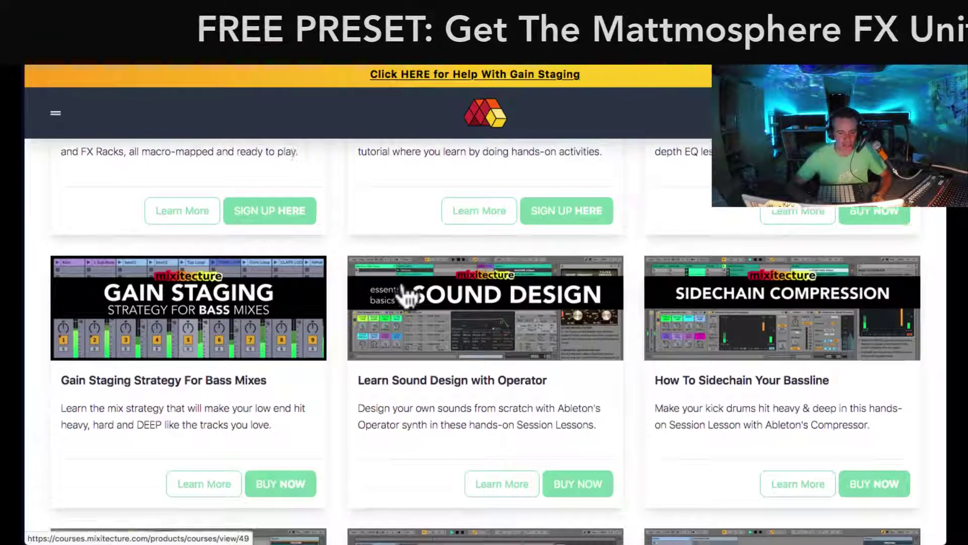
{"action": "scroll", "coordinate": [402, 288], "scroll_direction": "down", "scroll_amount": 3}
{"action": "scroll", "coordinate": [403, 291], "scroll_direction": "down", "scroll_amount": 6}
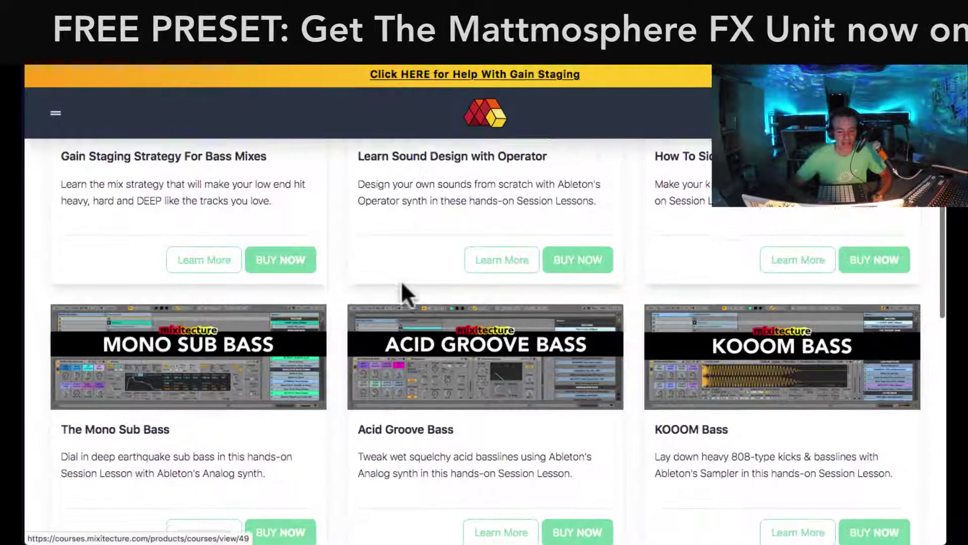
{"action": "scroll", "coordinate": [403, 295], "scroll_direction": "down", "scroll_amount": 2}
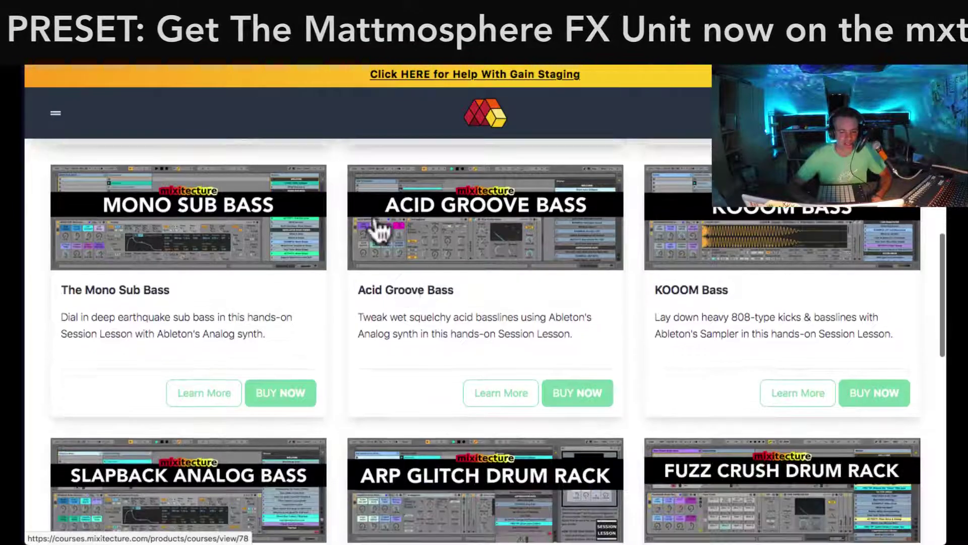
{"action": "scroll", "coordinate": [492, 376], "scroll_direction": "down", "scroll_amount": 7}
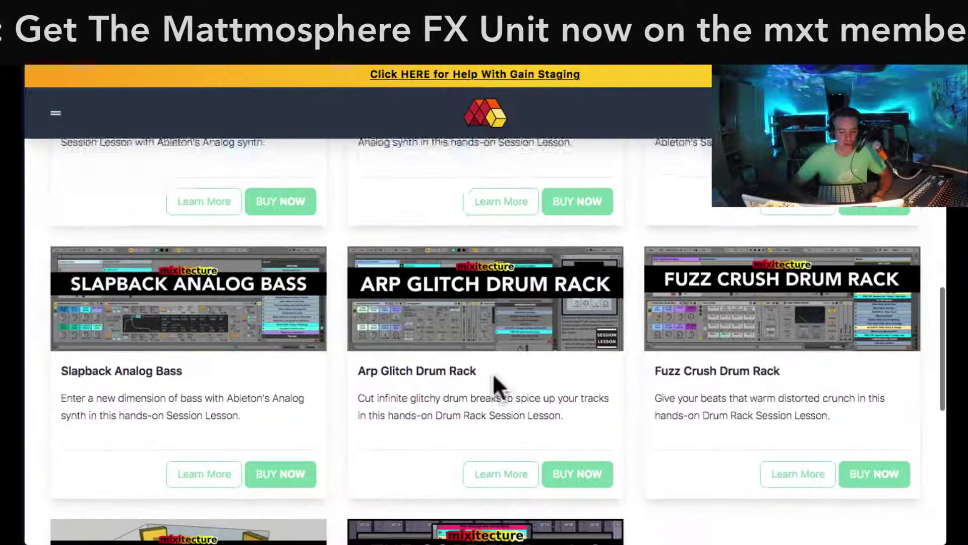
{"action": "scroll", "coordinate": [494, 376], "scroll_direction": "down", "scroll_amount": 2}
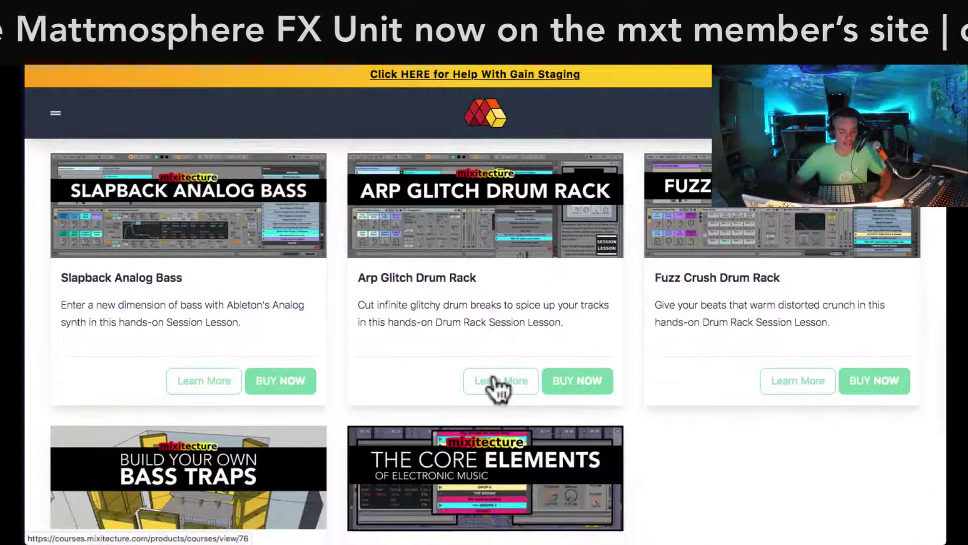
{"action": "scroll", "coordinate": [494, 378], "scroll_direction": "up", "scroll_amount": 8}
{"action": "scroll", "coordinate": [497, 389], "scroll_direction": "up", "scroll_amount": 5}
{"action": "scroll", "coordinate": [497, 390], "scroll_direction": "up", "scroll_amount": 6}
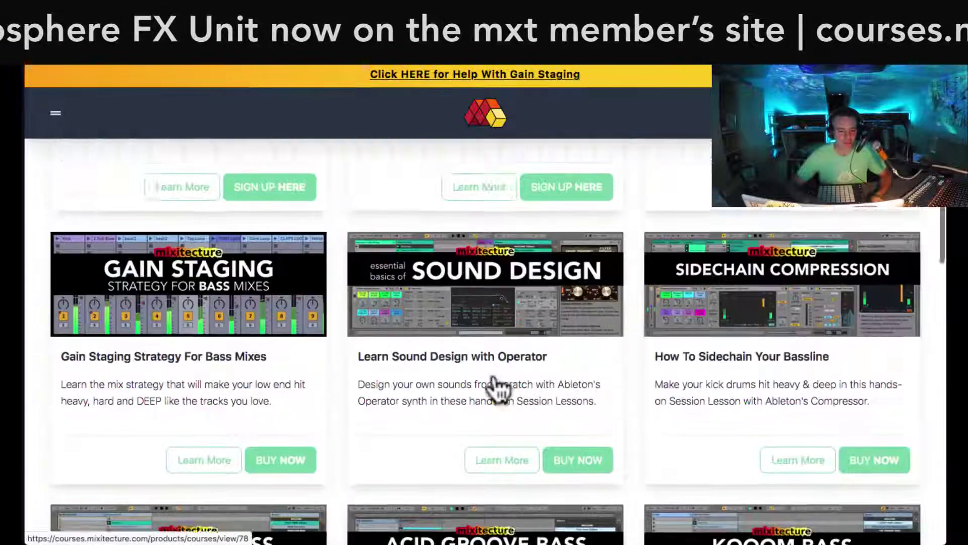
{"action": "scroll", "coordinate": [381, 348], "scroll_direction": "up", "scroll_amount": 6}
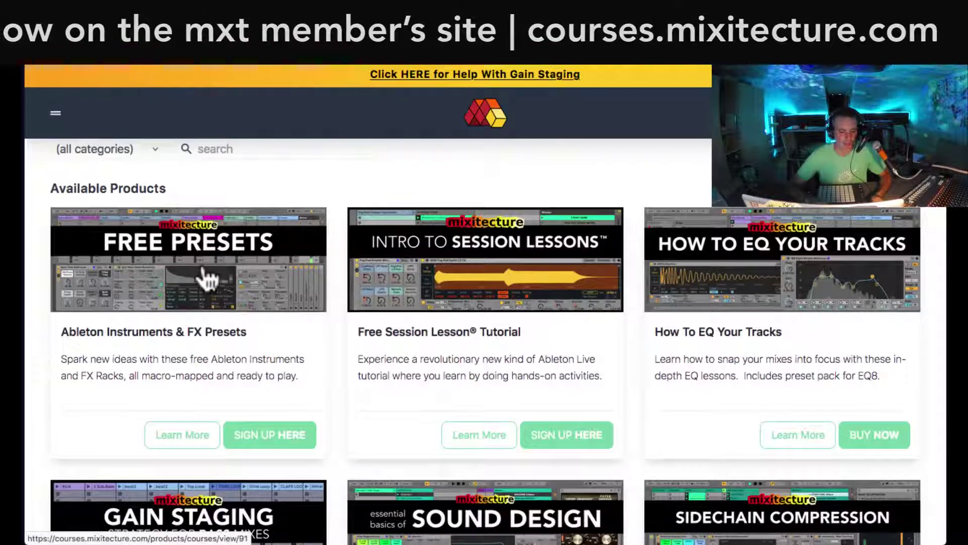
Step: View the Ableton Instruments & FX Presets product page, show its sign-up form, and close the form without filling it in
{"action": "left_click", "coordinate": [207, 275]}
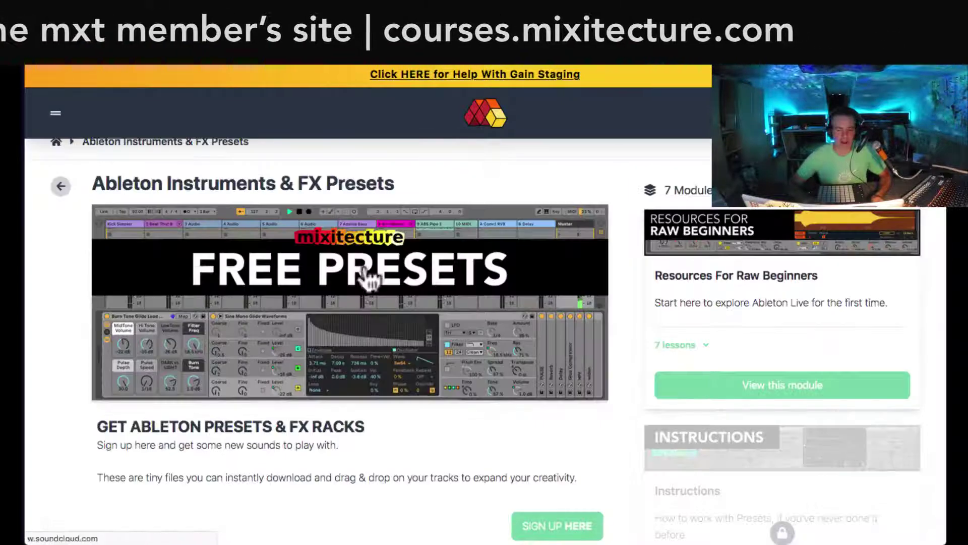
{"action": "scroll", "coordinate": [552, 352], "scroll_direction": "down", "scroll_amount": 2}
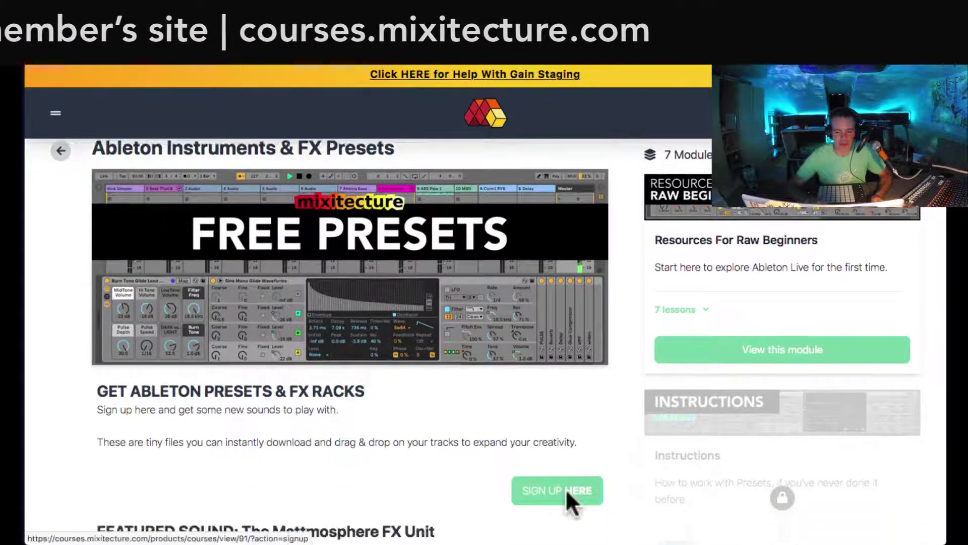
{"action": "scroll", "coordinate": [564, 488], "scroll_direction": "up", "scroll_amount": 1}
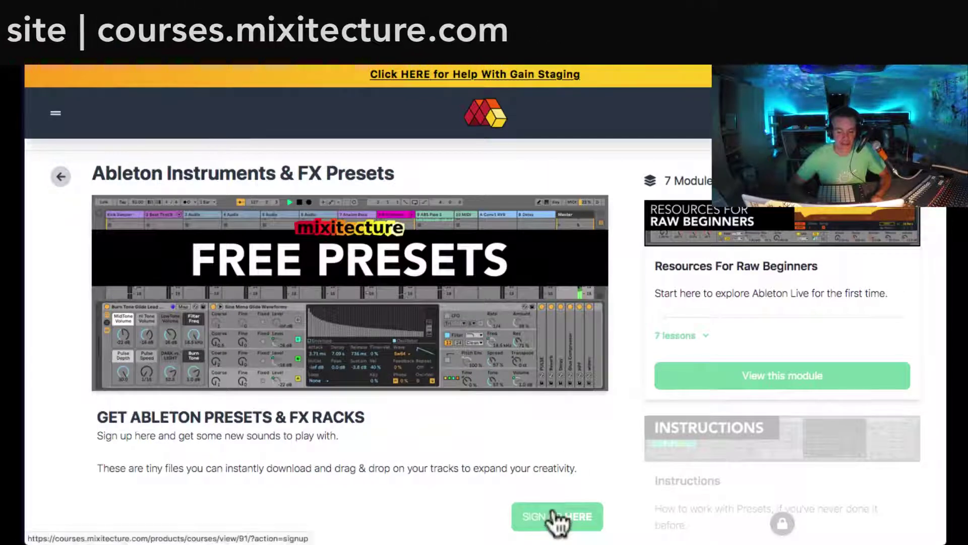
{"action": "scroll", "coordinate": [259, 134], "scroll_direction": "up", "scroll_amount": 1}
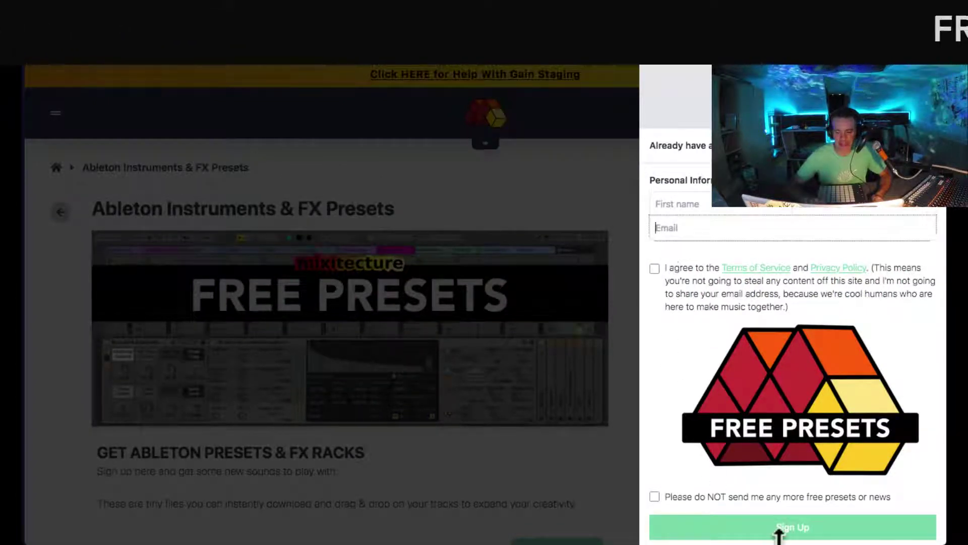
{"action": "left_click", "coordinate": [634, 156]}
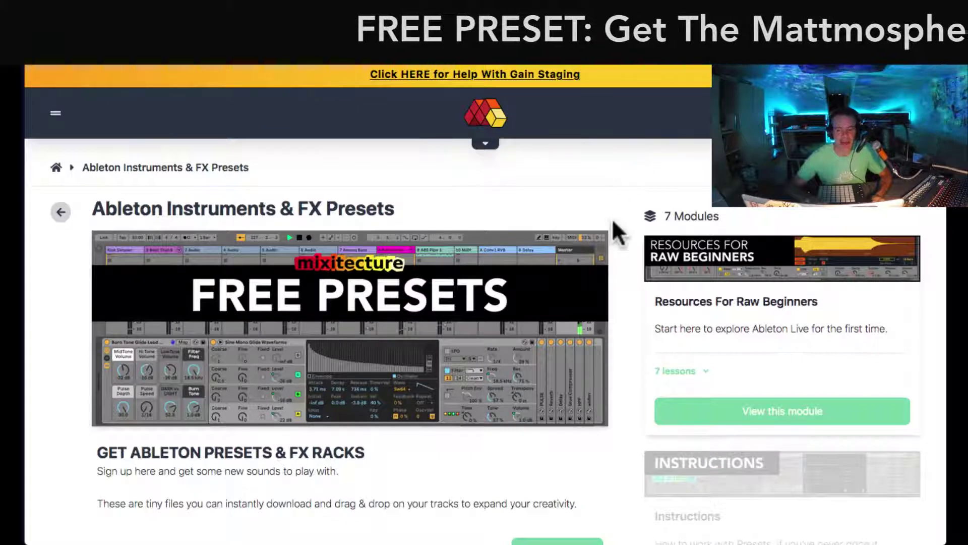
Step: Examine the page's featured Mattmosphere FX Unit, its preset rack descriptions and the locked module list
{"action": "scroll", "coordinate": [613, 223], "scroll_direction": "down", "scroll_amount": 2}
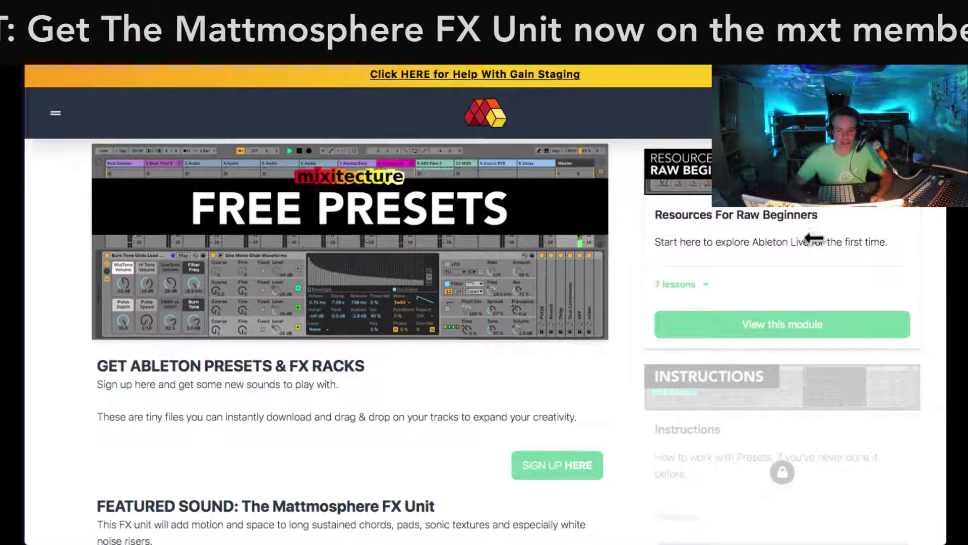
{"action": "scroll", "coordinate": [789, 244], "scroll_direction": "down", "scroll_amount": 9}
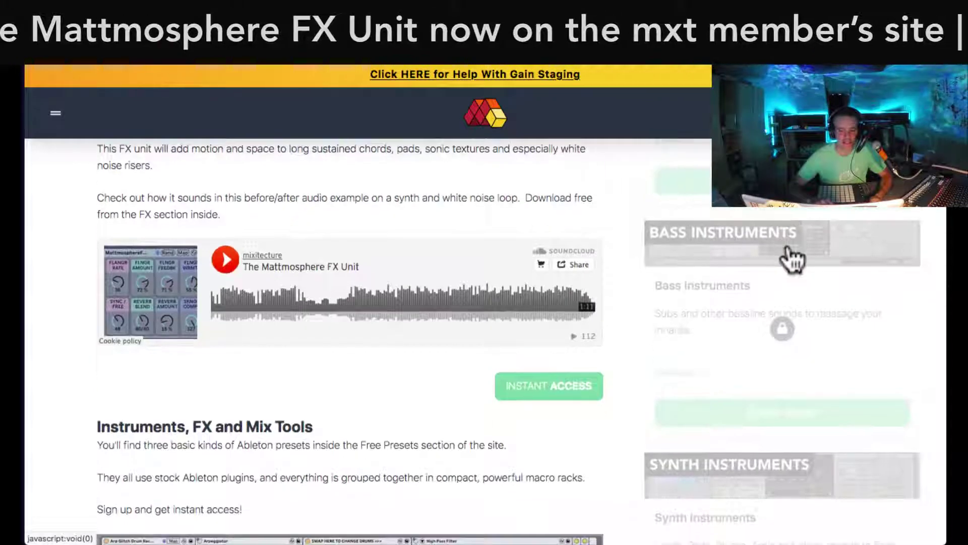
{"action": "scroll", "coordinate": [792, 260], "scroll_direction": "down", "scroll_amount": 7}
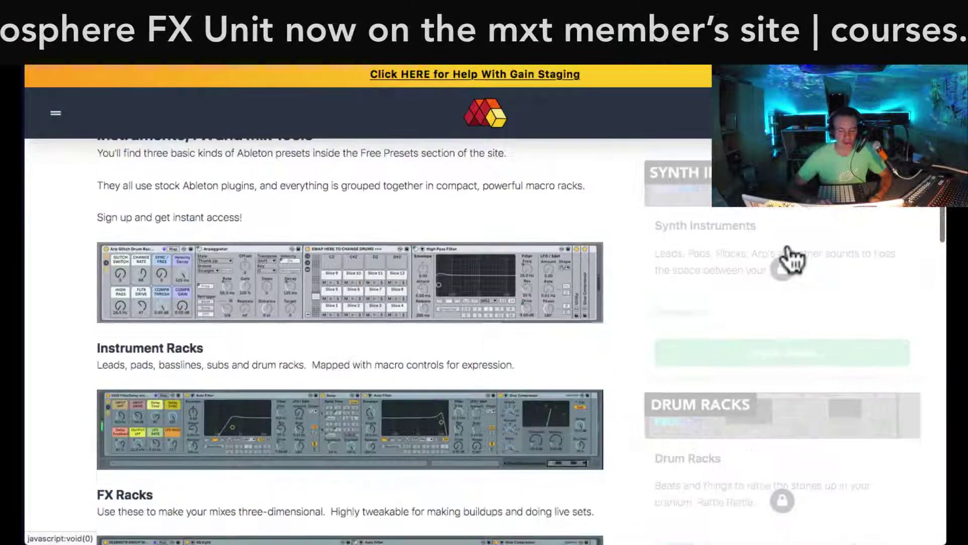
{"action": "scroll", "coordinate": [792, 260], "scroll_direction": "down", "scroll_amount": 4}
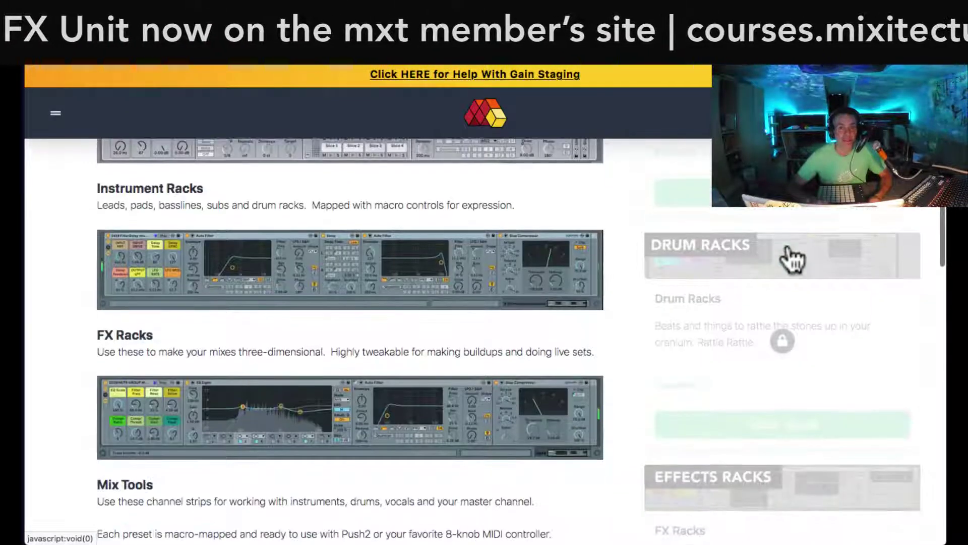